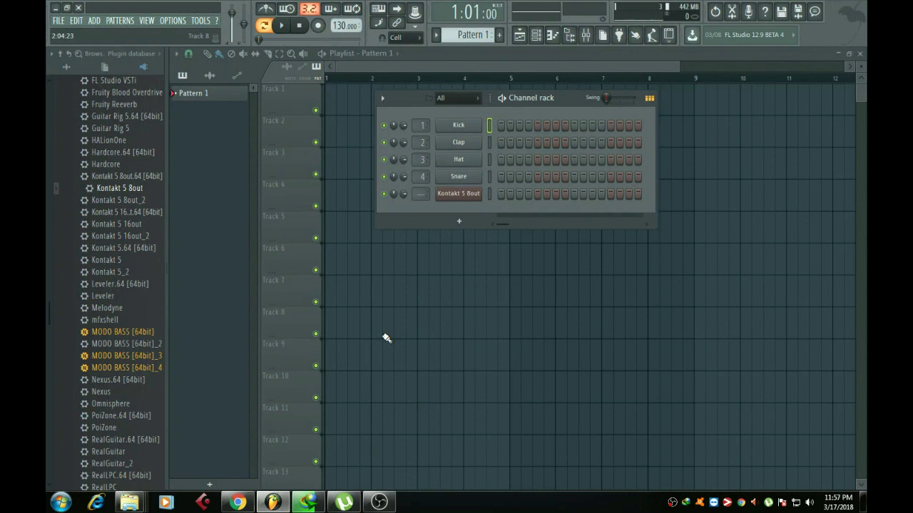
Add a MIDI Out channel to the channel rack, close its settings window and clone the channel once
left_click(458, 221)
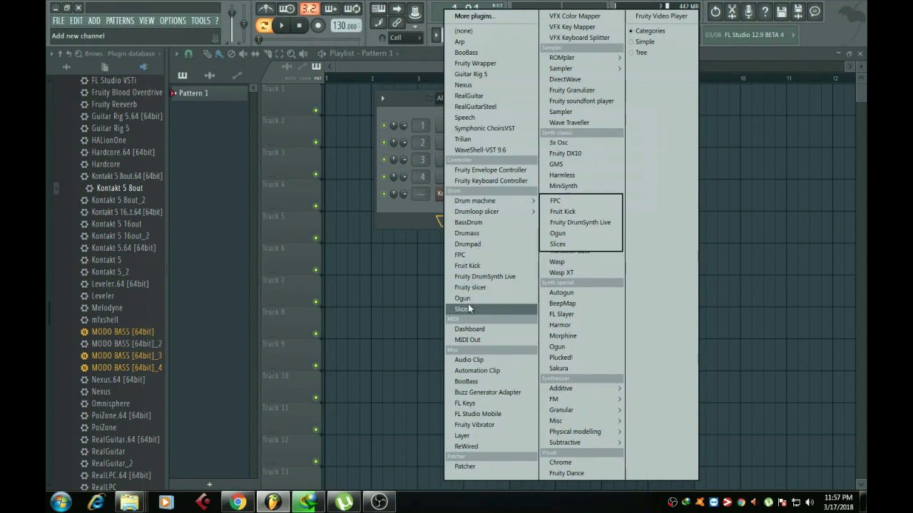
left_click(467, 340)
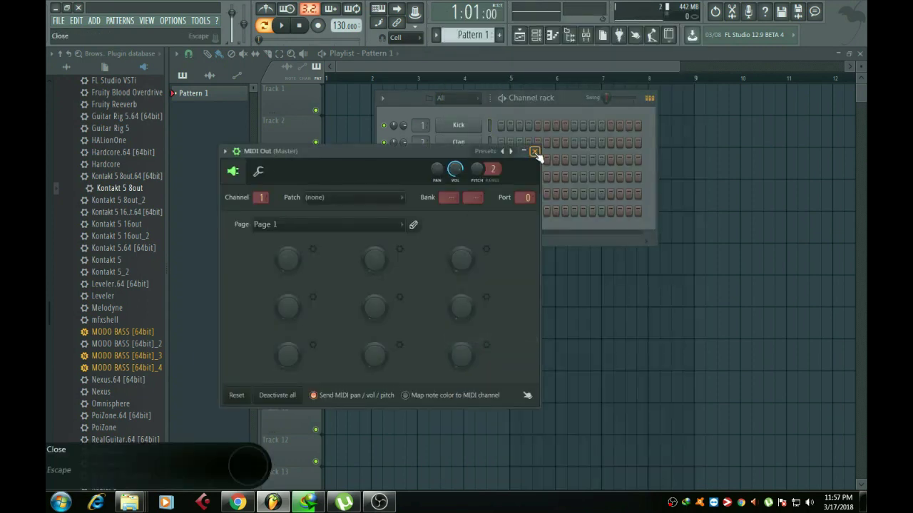
left_click(534, 153)
right_click(469, 213)
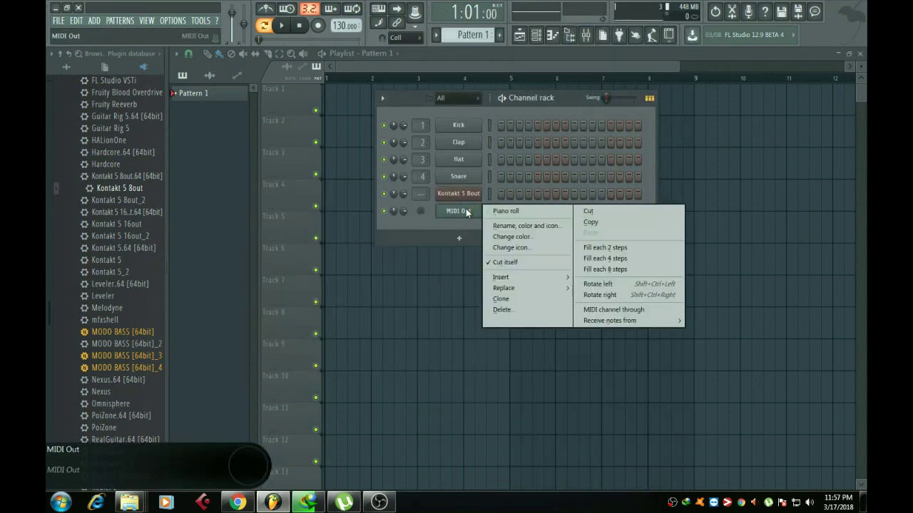
left_click(498, 299)
left_click(539, 172)
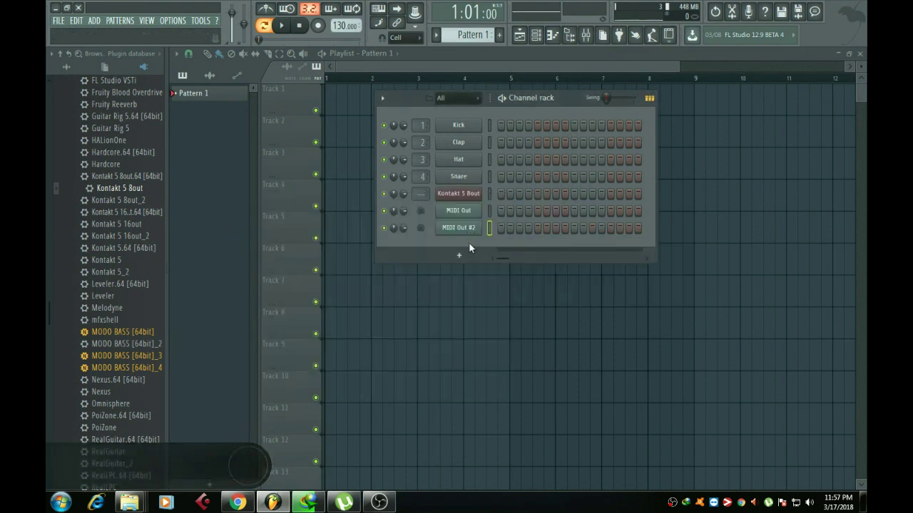
Open the Kontakt 5 8out channel's plugin and load Strummed Acoustic 2 - 12-String into the multi rack
left_click(470, 201)
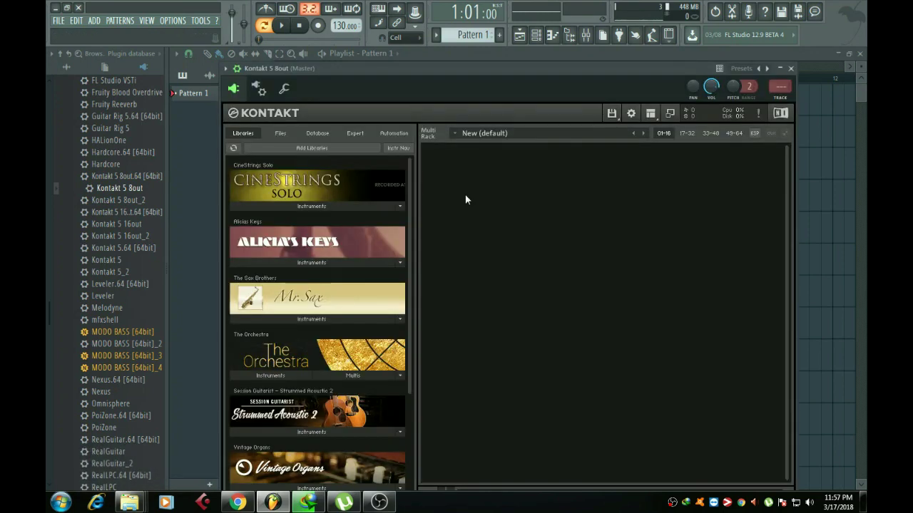
left_click_drag(449, 88, 450, 38)
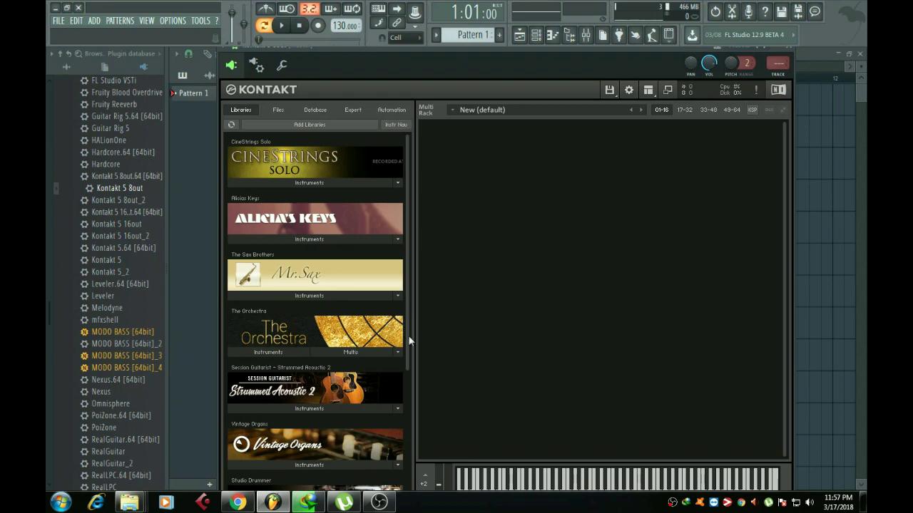
left_click_drag(409, 341, 401, 439)
scroll(392, 441, "up", 4)
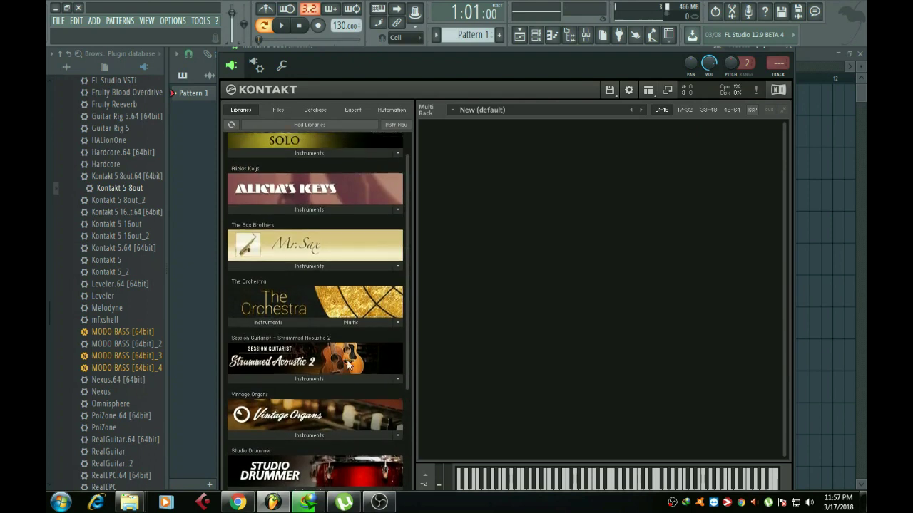
left_click(287, 379)
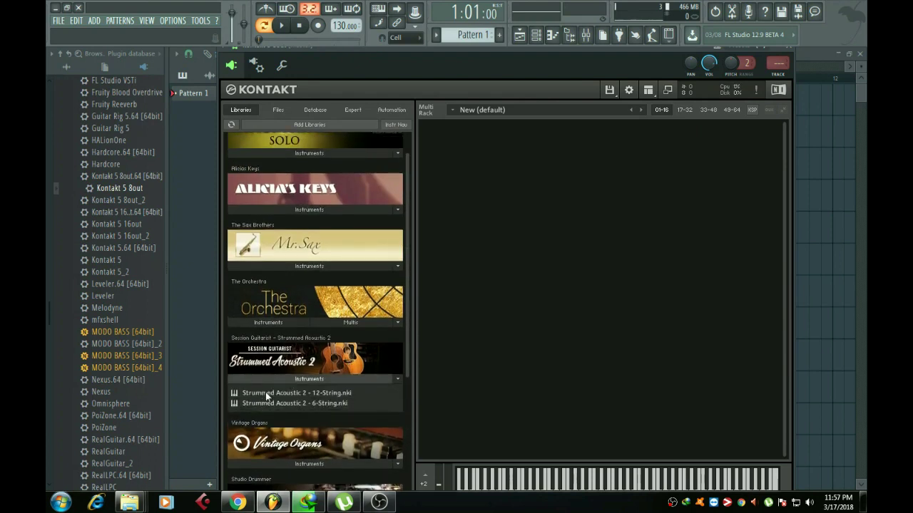
left_click_drag(266, 392, 476, 314)
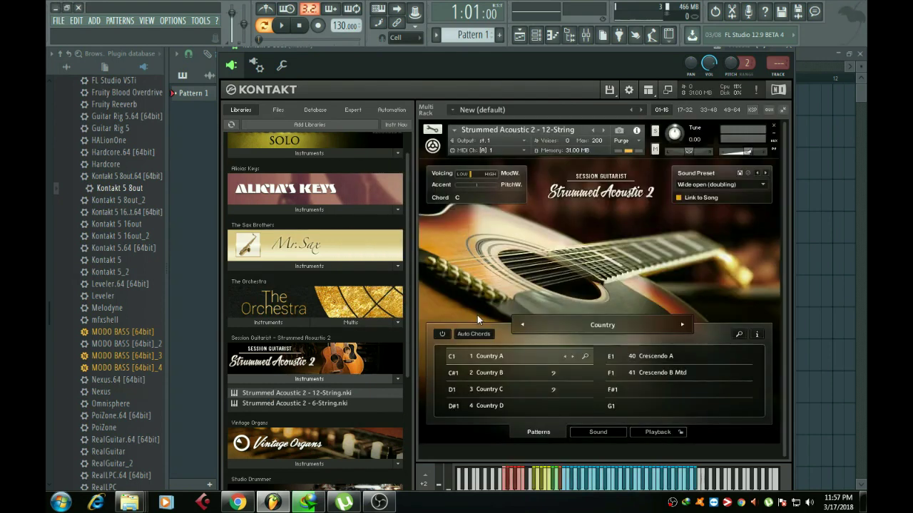
Load The Grandeur.nki from The Grandeur library into the multi rack as an additional instrument
left_click_drag(407, 356, 387, 462)
left_click(308, 404)
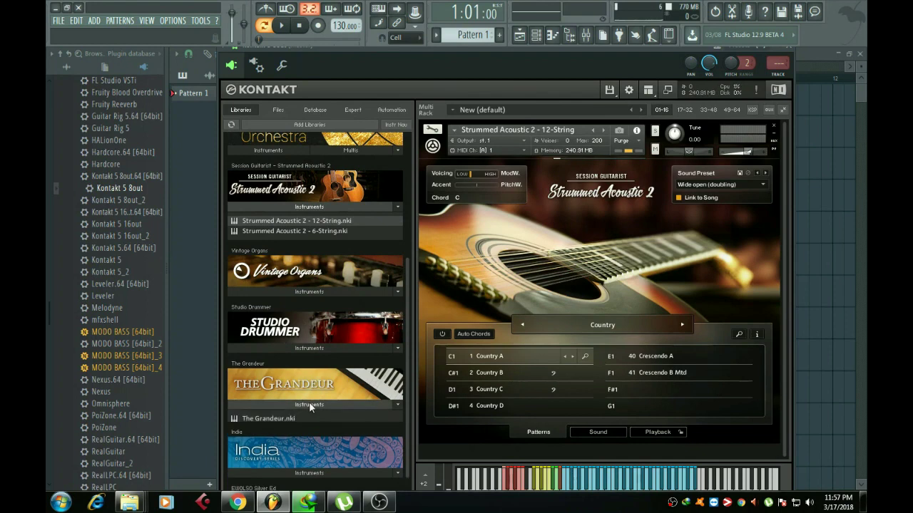
double_click(277, 419)
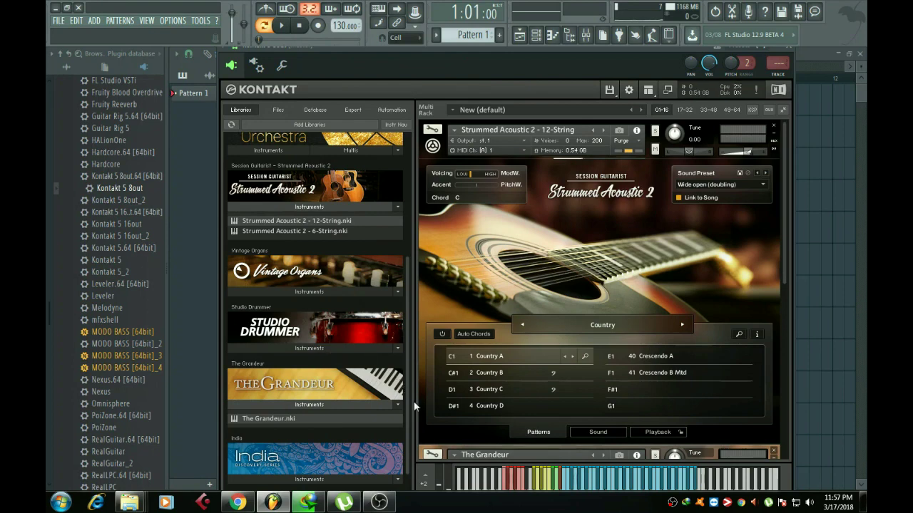
Load Mr.Sax A v1.51.nki from The Sax Brothers library into the multi rack as an additional instrument
scroll(407, 399, "down", 3)
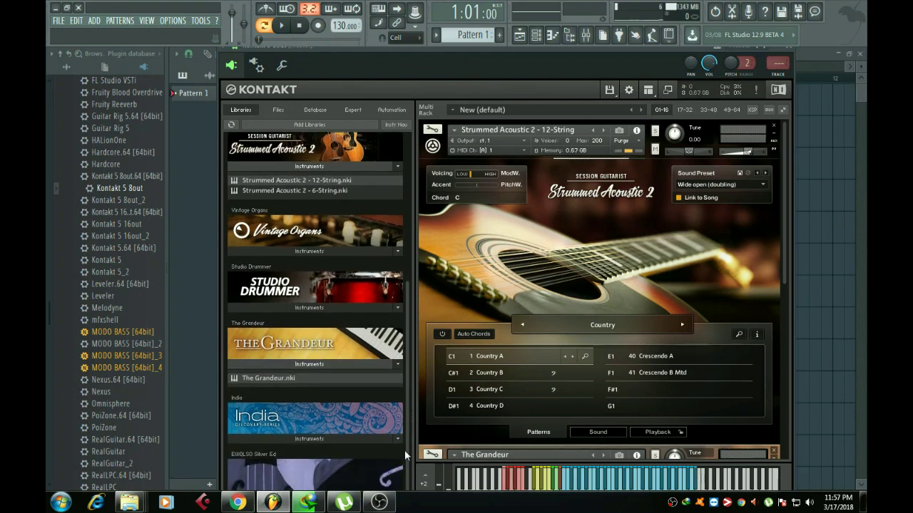
scroll(404, 450, "up", 5)
scroll(405, 328, "up", 6)
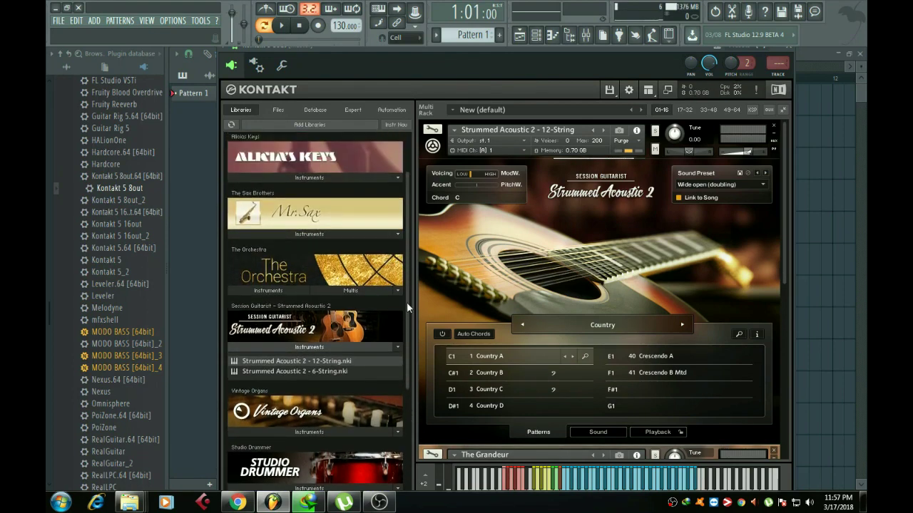
left_click(289, 271)
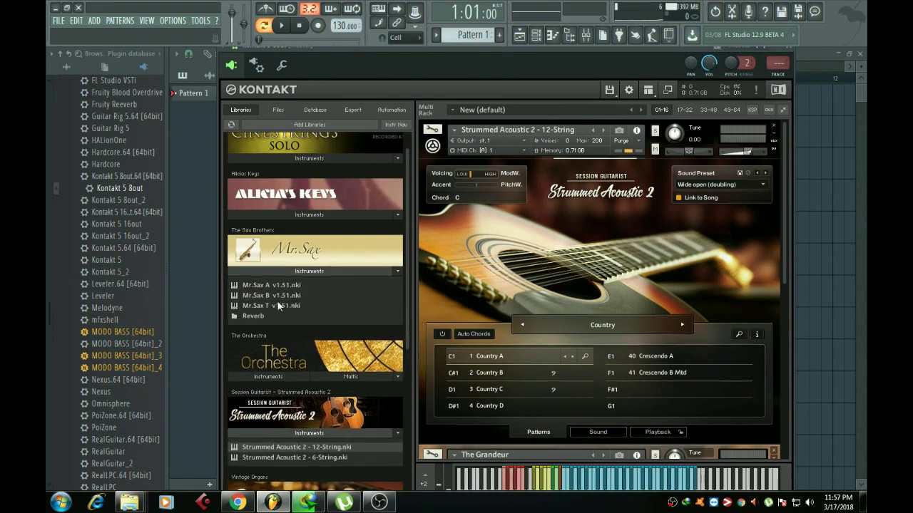
double_click(264, 283)
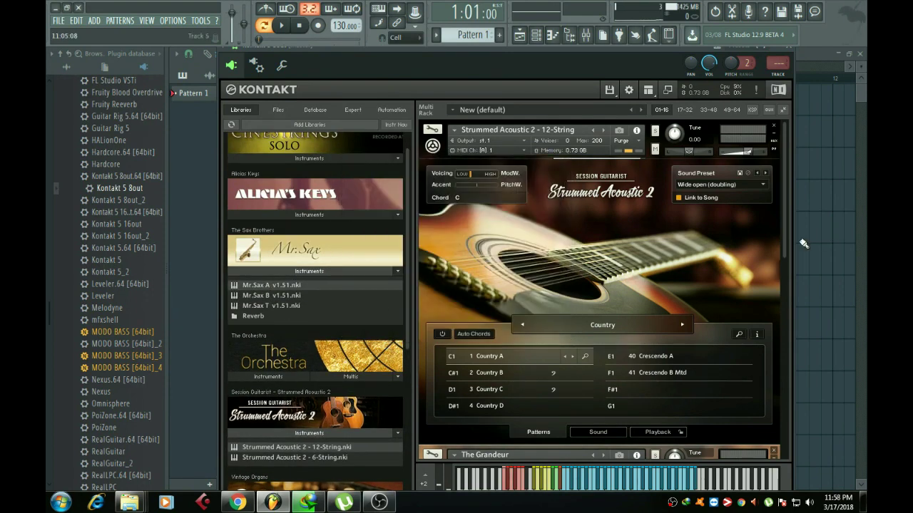
left_click_drag(785, 249, 795, 448)
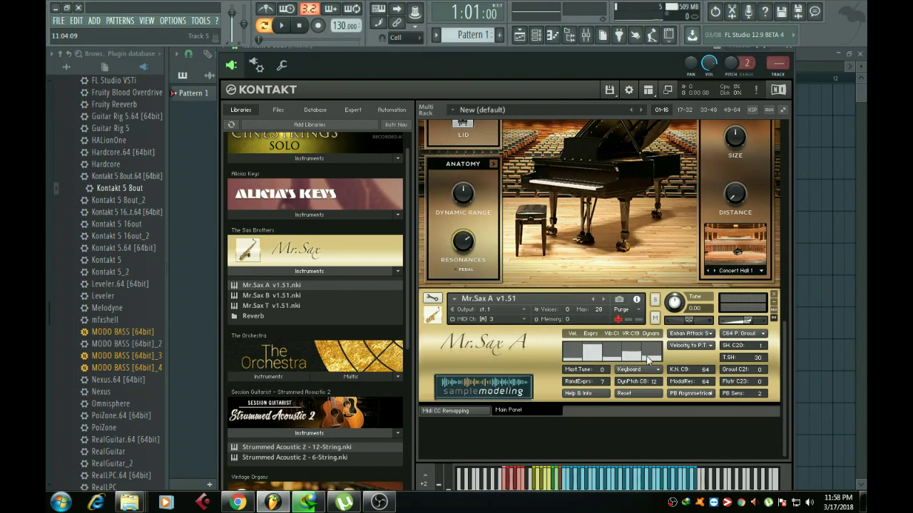
Show Kontakt's Outputs section and create 3 new output channels, deleting the existing channels before creating them
left_click_drag(783, 354, 789, 134)
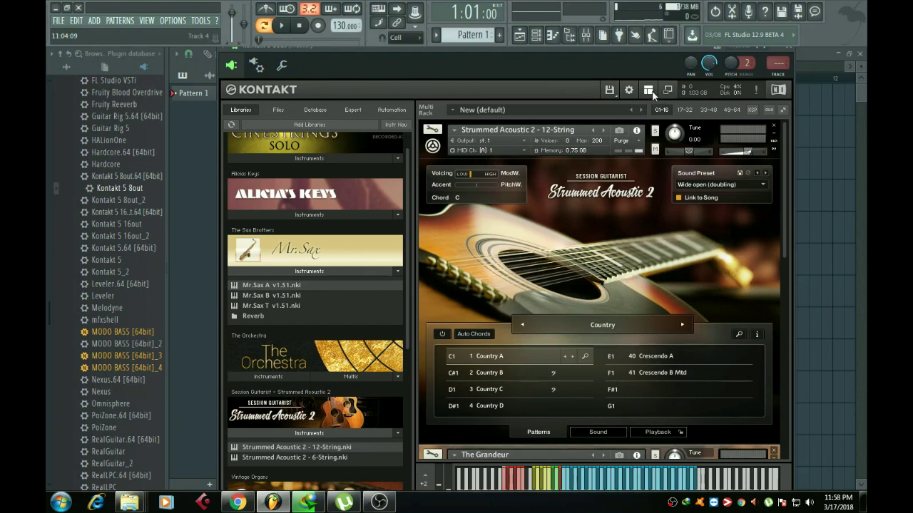
left_click(650, 93)
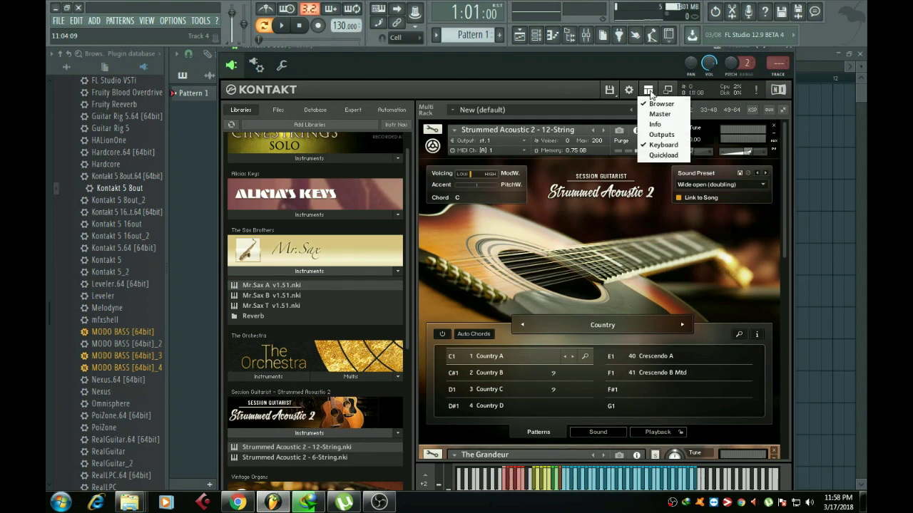
left_click(661, 135)
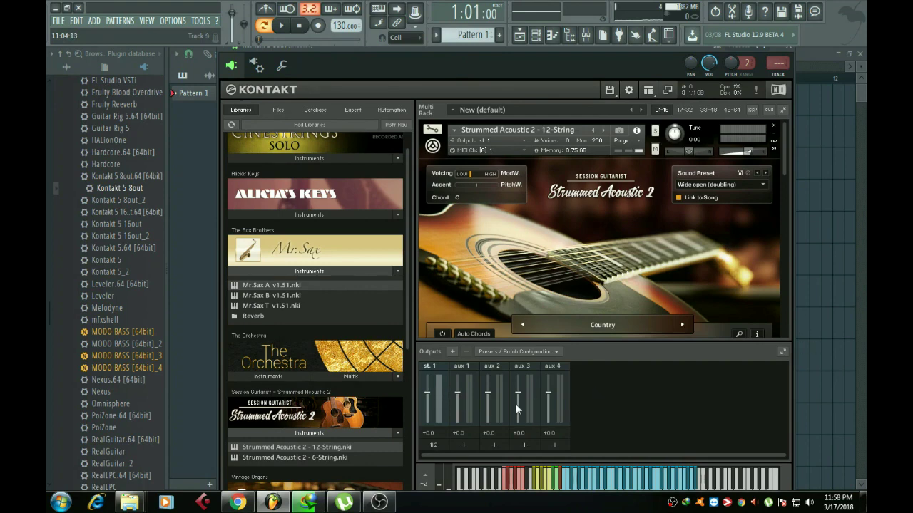
left_click(452, 352)
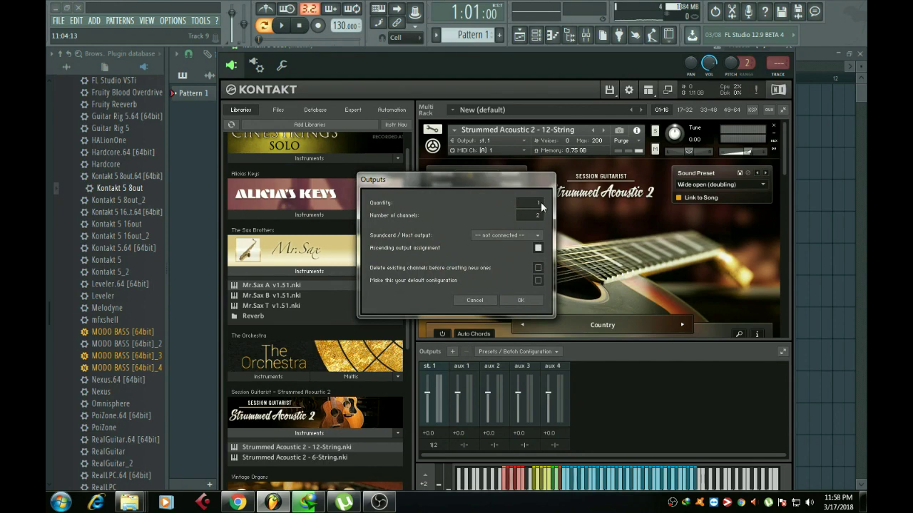
double_click(540, 202)
type("3")
left_click(538, 269)
left_click(528, 299)
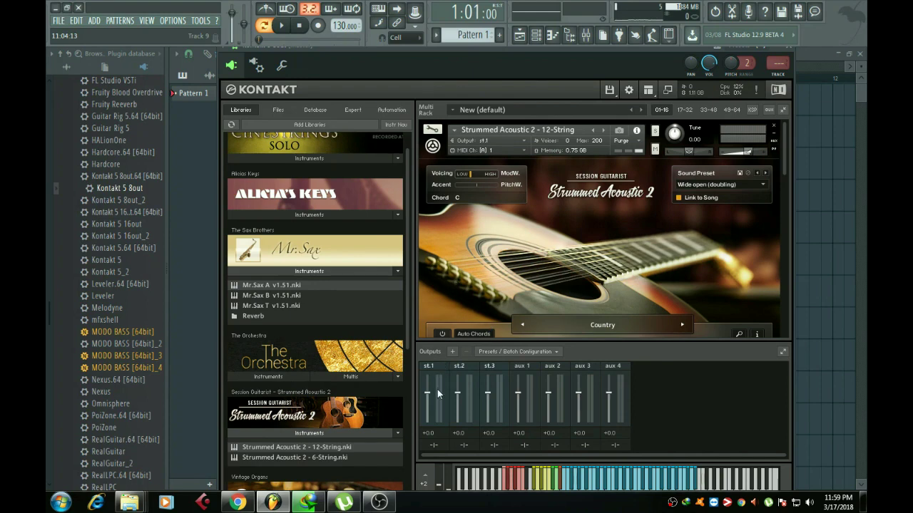
Assign output st.1's two audio channels to the physical outs Kt. st. 1 [1] and Kt. st. 1 [2]
left_click(433, 446)
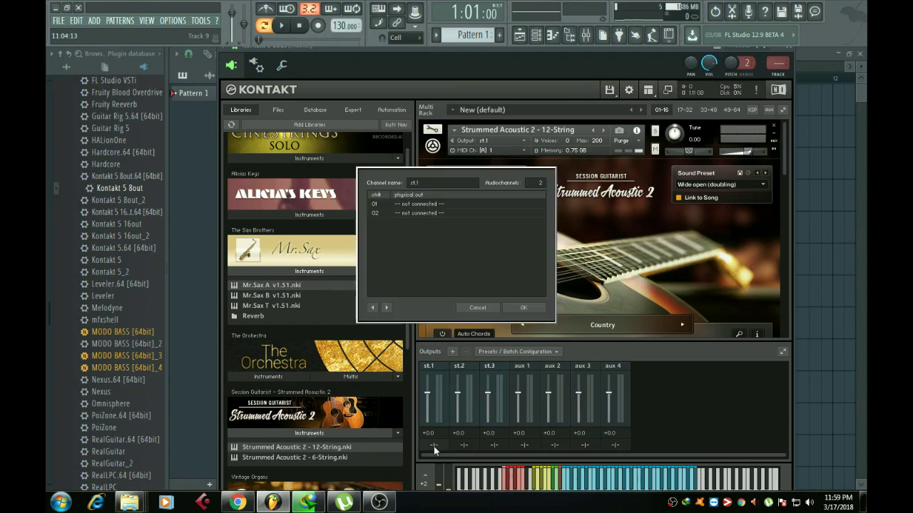
left_click(413, 205)
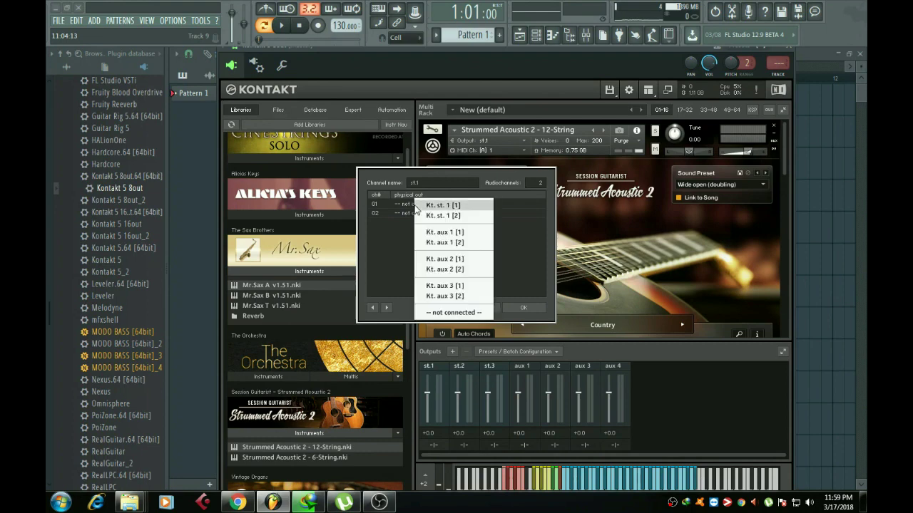
left_click(452, 205)
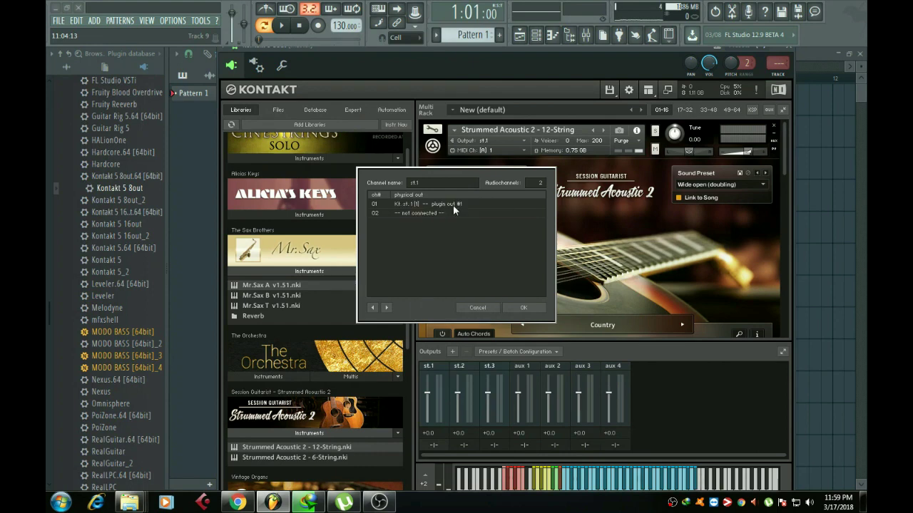
left_click(417, 215)
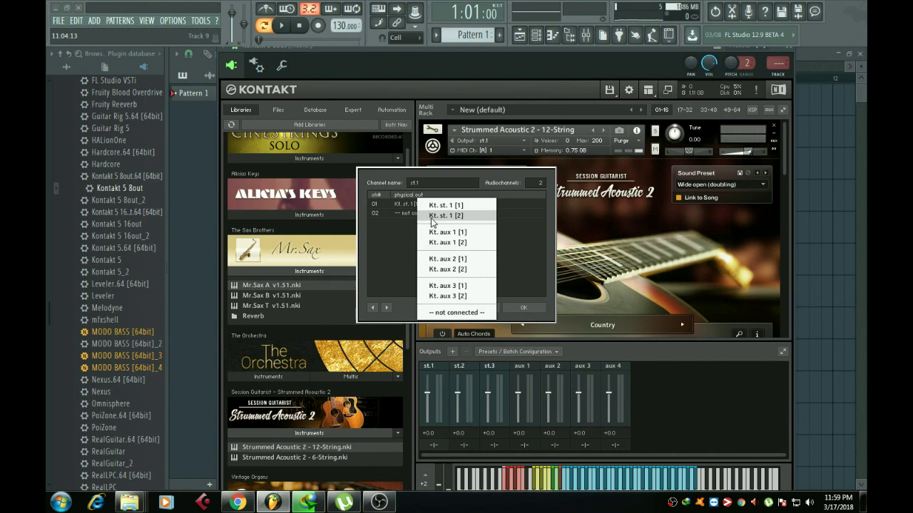
left_click(459, 218)
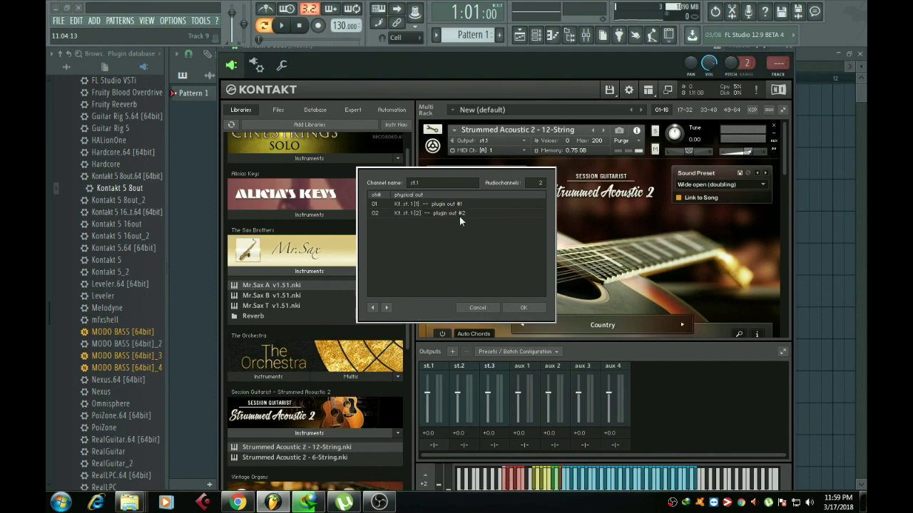
left_click(522, 308)
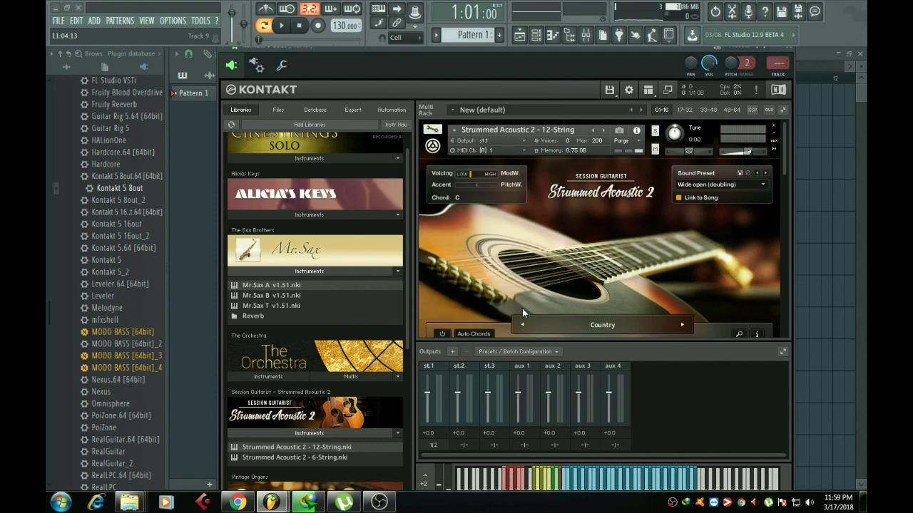
left_click(526, 294)
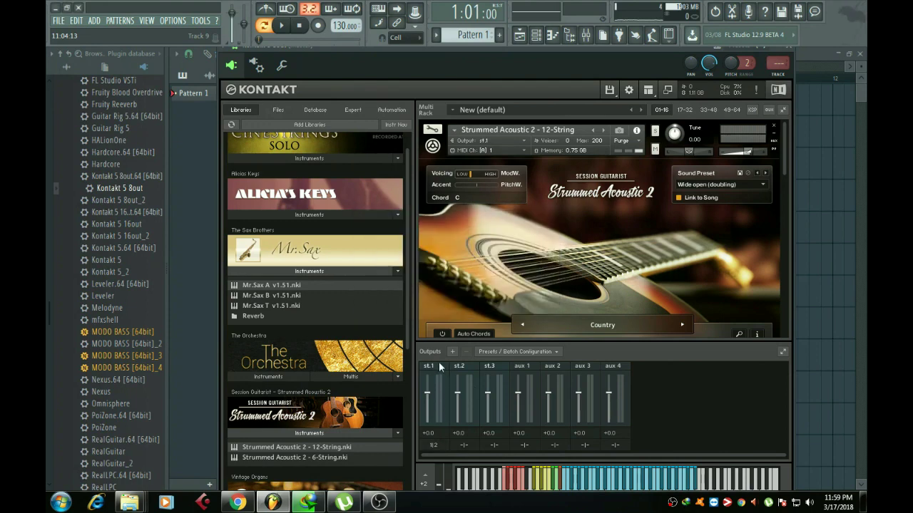
Assign output st.2's two audio channels to the physical outs Kt. aux 1 [1] and Kt. aux 1 [2]
left_click(463, 444)
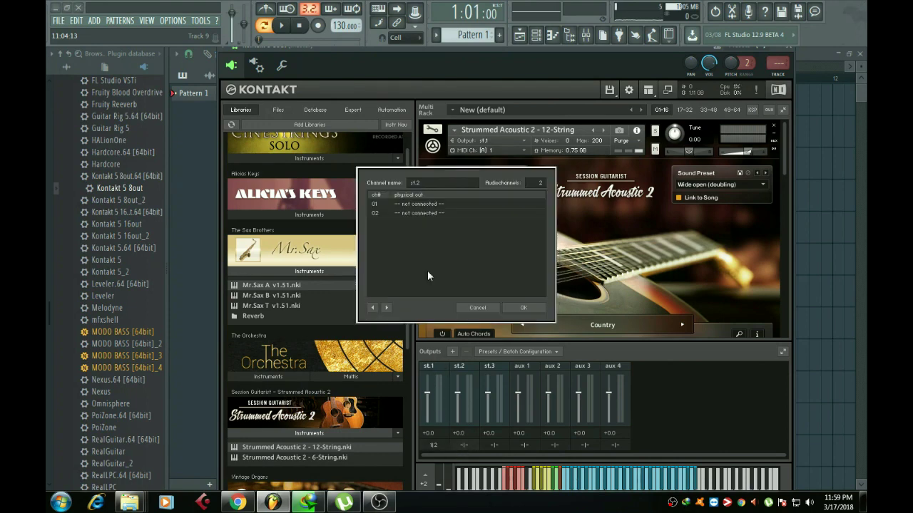
left_click(419, 204)
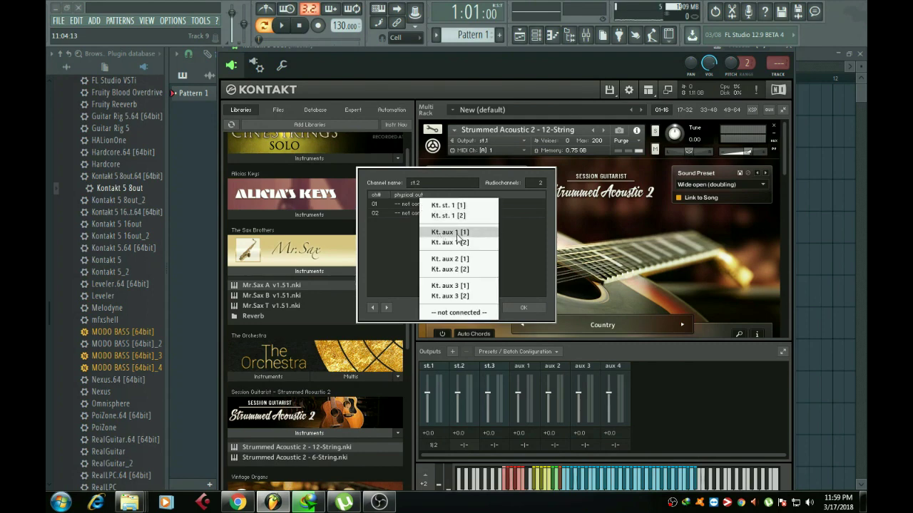
left_click(456, 233)
left_click(424, 213)
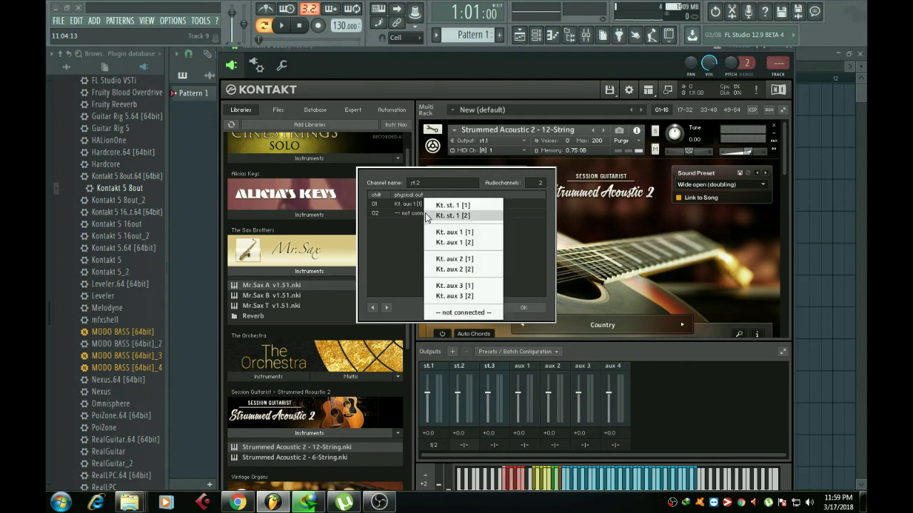
left_click(457, 243)
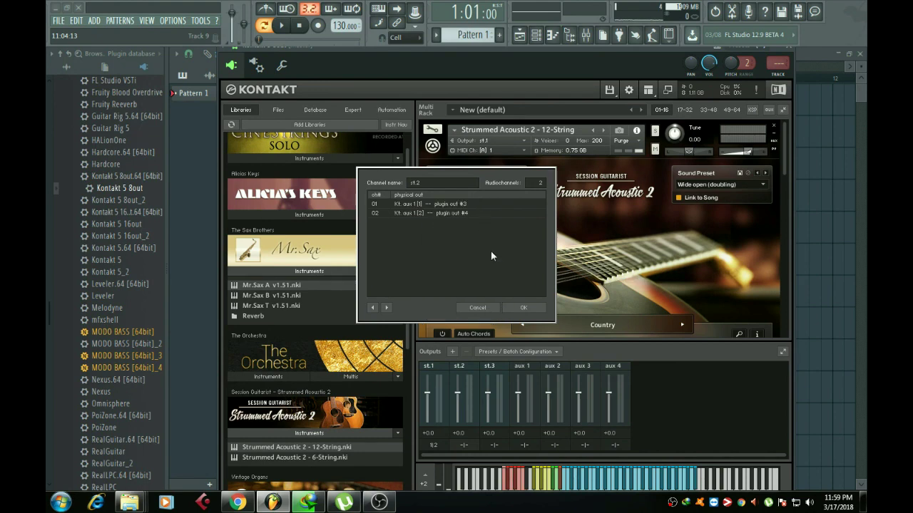
left_click(522, 309)
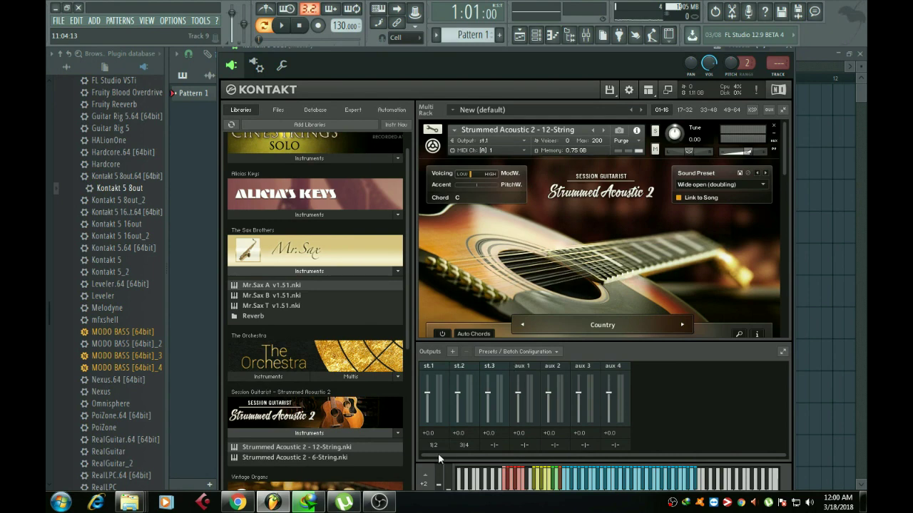
Assign output st.3's two audio channels to the physical outs Kt. aux 2 [1] and Kt. aux 2 [2]
left_click(493, 445)
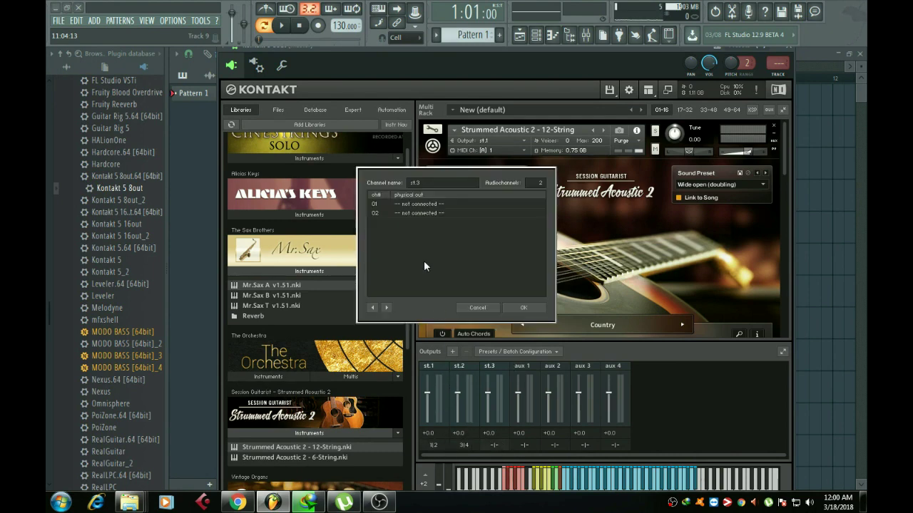
left_click(419, 206)
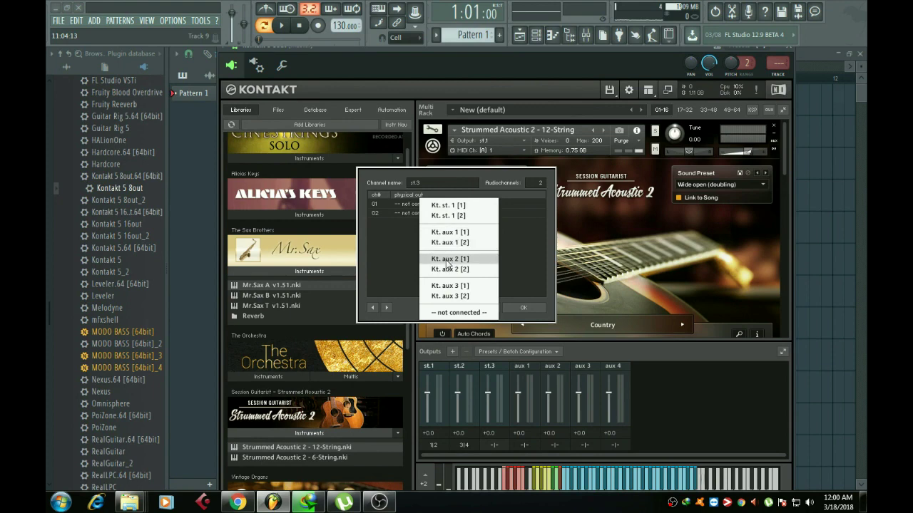
left_click(448, 259)
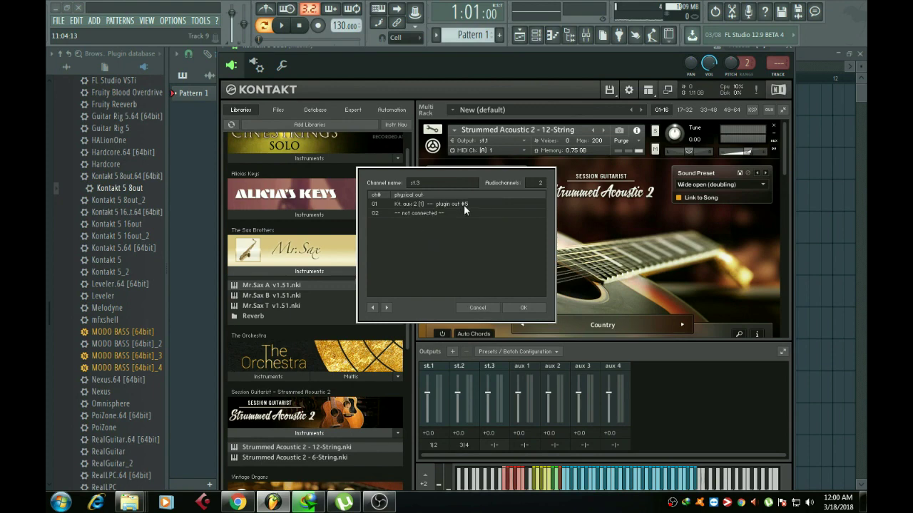
left_click(427, 213)
left_click(437, 233)
left_click(519, 307)
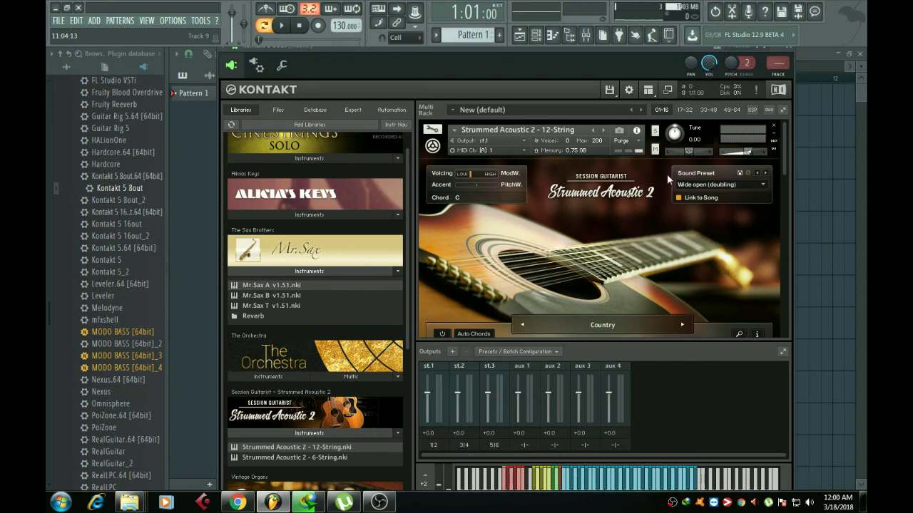
Hide Kontakt's Outputs section and look through the instruments loaded in the multi rack, dismissing the browser notification
left_click(648, 90)
left_click(659, 135)
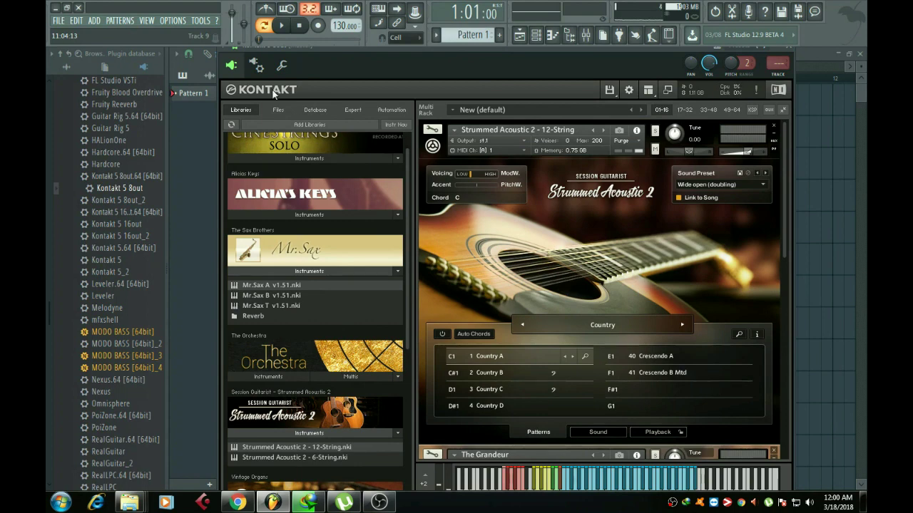
left_click_drag(784, 238, 785, 448)
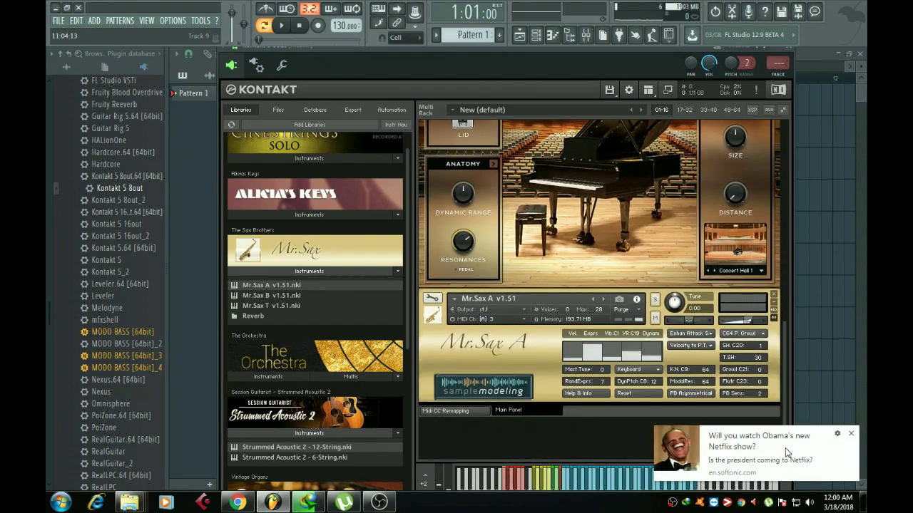
left_click(851, 434)
left_click_drag(787, 408, 766, 194)
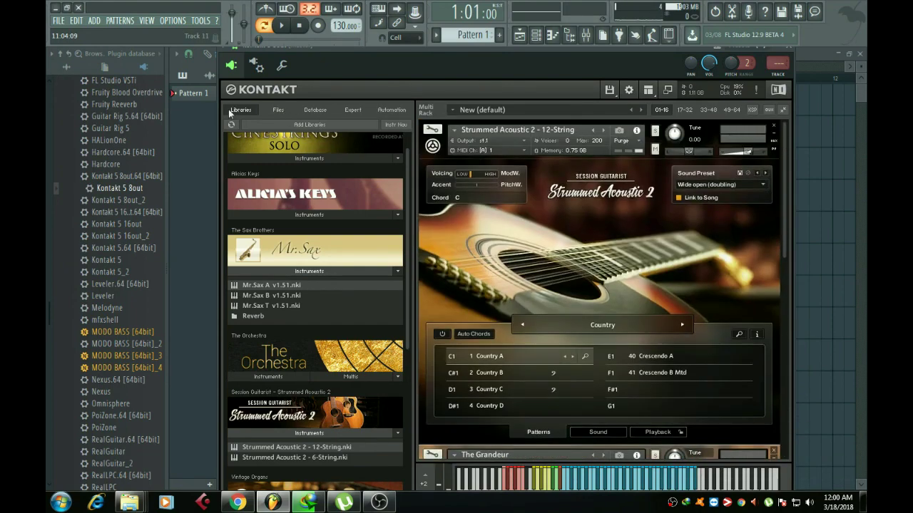
Auto map the Kontakt outputs to mixer tracks in the plugin wrapper's processing settings
left_click(256, 66)
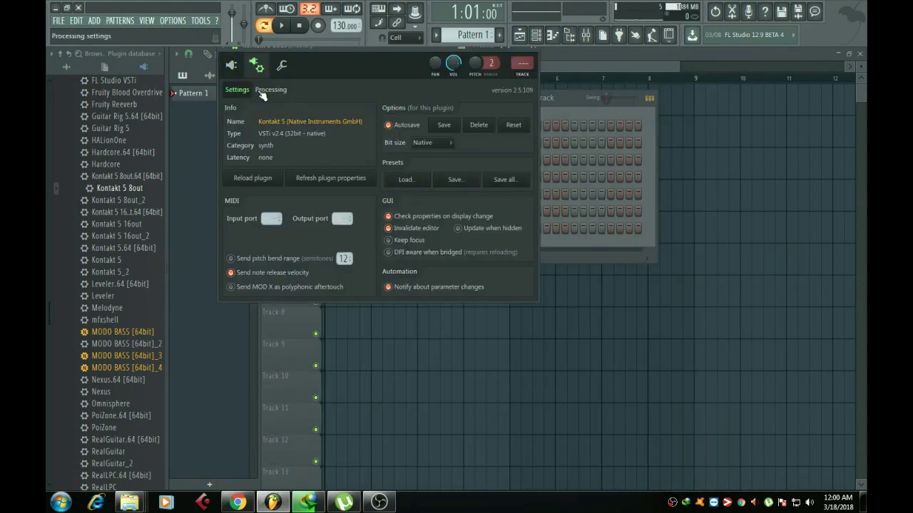
left_click(275, 92)
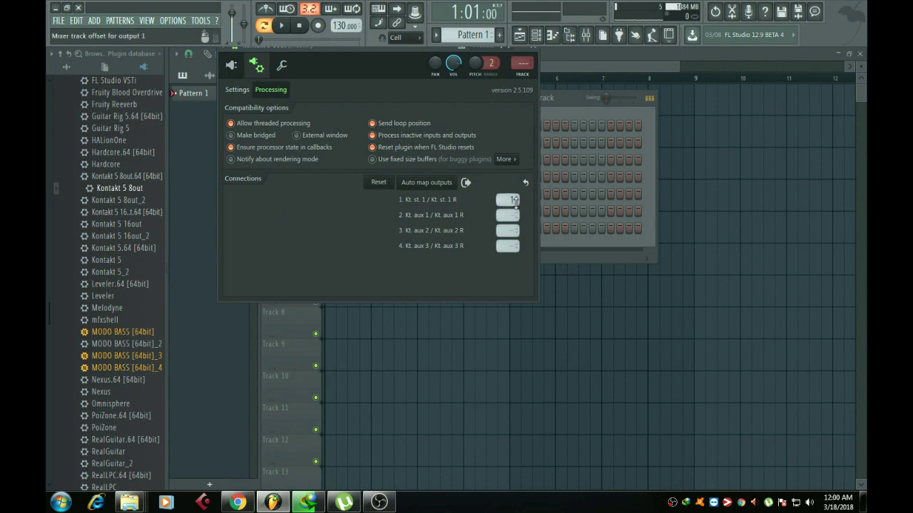
left_click(434, 185)
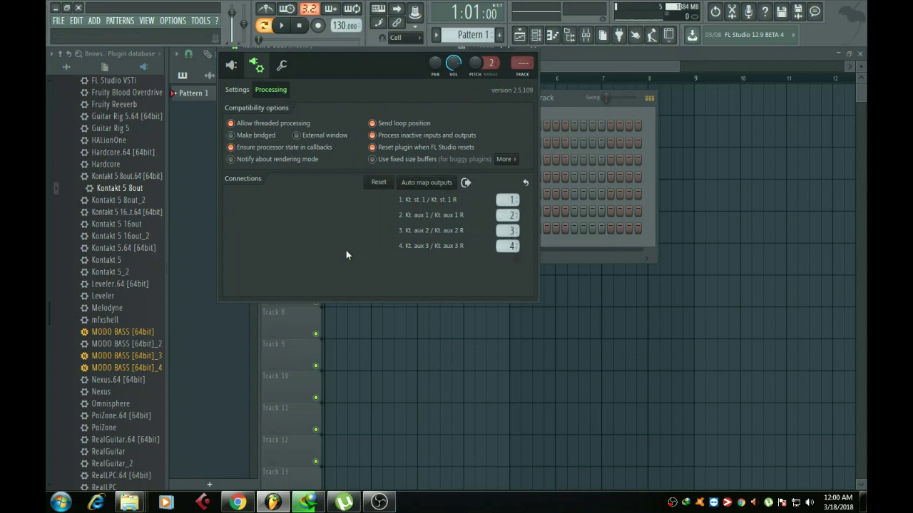
Set the Kontakt plugin's MIDI input port to 0 in the wrapper settings
left_click(237, 89)
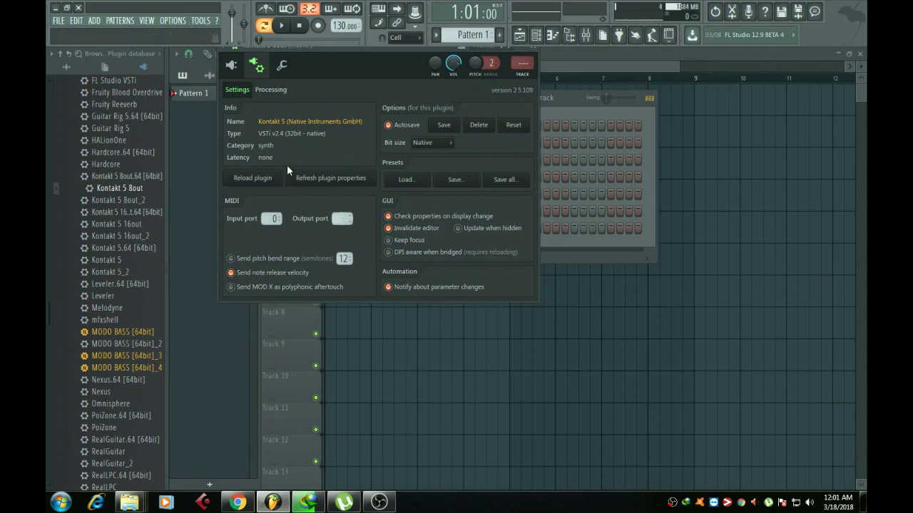
left_click(270, 92)
left_click(237, 90)
Back in Kontakt's interface, set the output of Strummed Acoustic 2 - 12-String to st.1 and The Grandeur to st.2
left_click(231, 66)
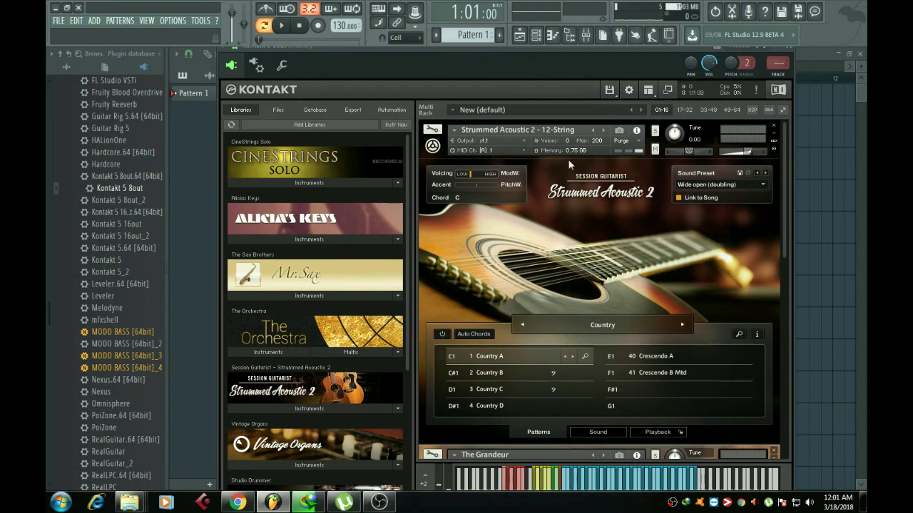
left_click(524, 140)
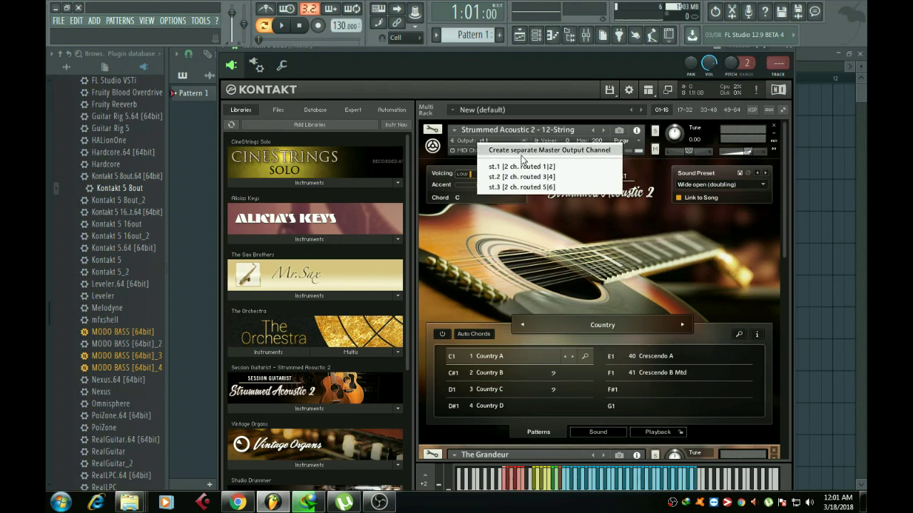
left_click(513, 167)
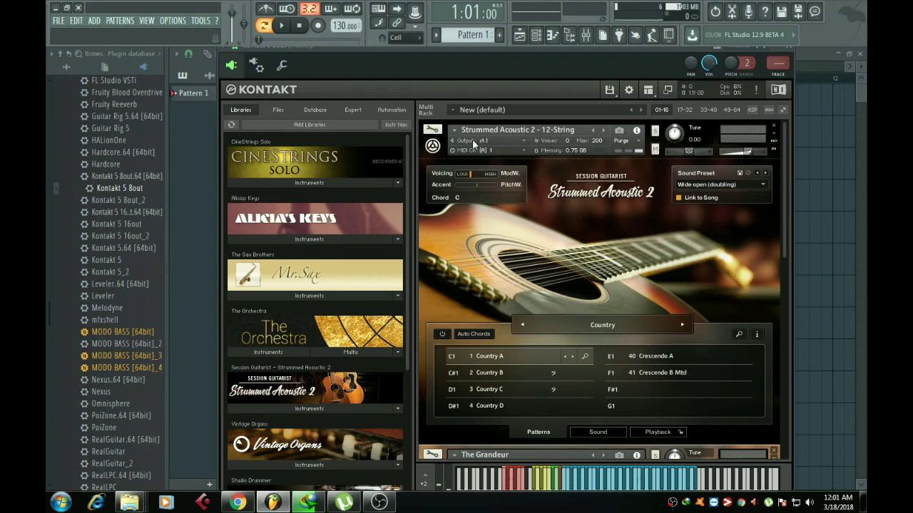
left_click_drag(786, 242, 796, 332)
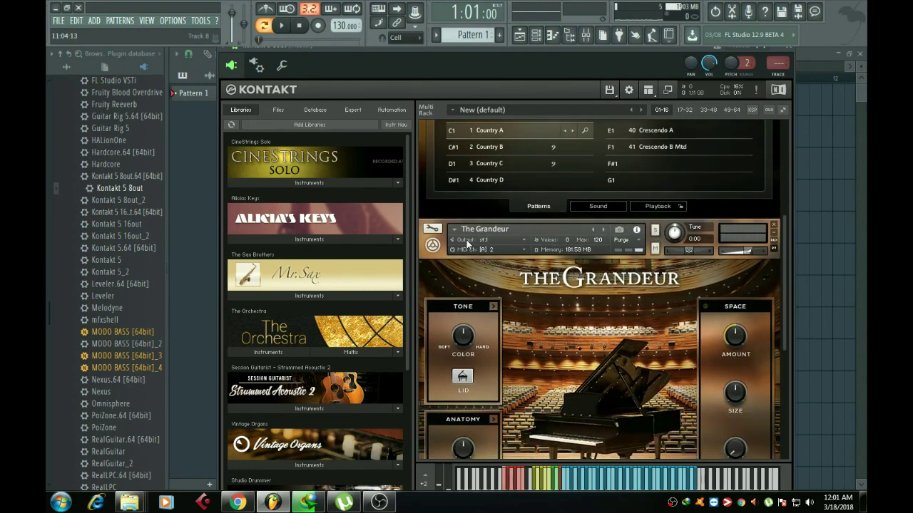
left_click(524, 241)
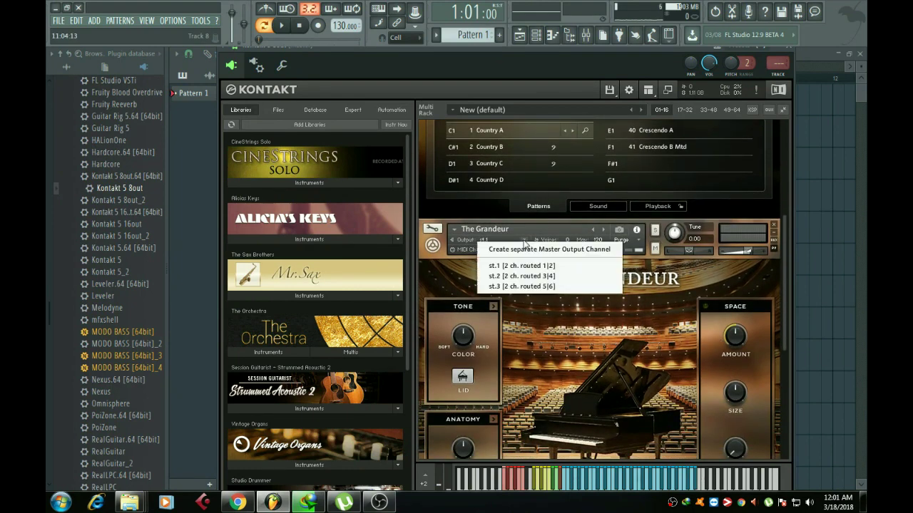
left_click(511, 279)
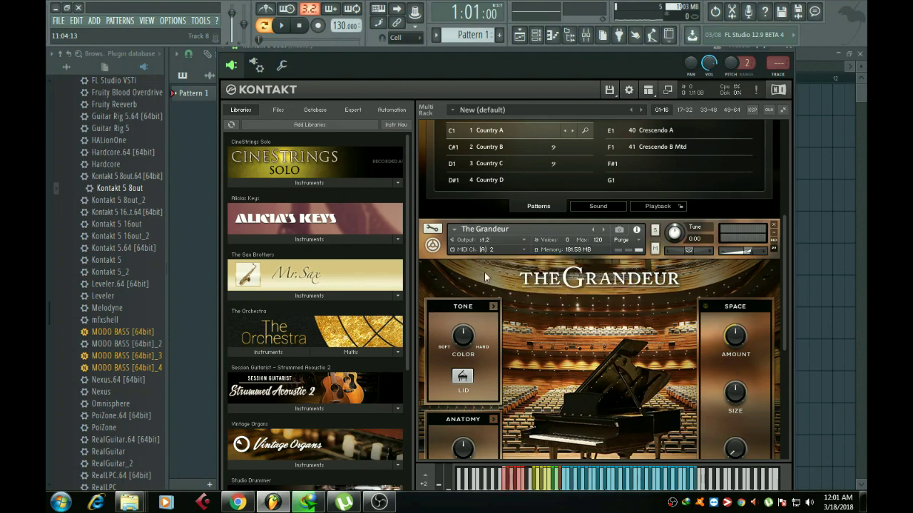
Set the output of Mr.Sax A v1.51 to st.3 and review the rack's instrument output assignments
left_click_drag(787, 313, 780, 424)
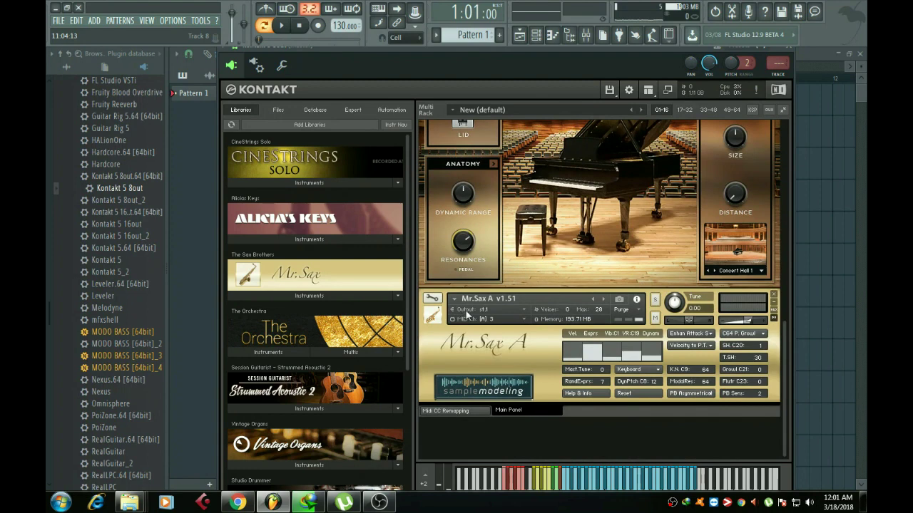
left_click(507, 312)
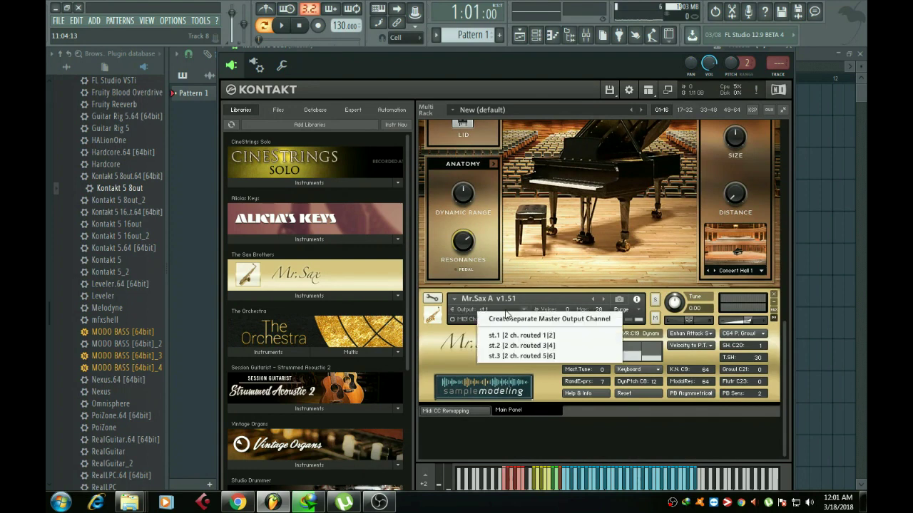
left_click(508, 356)
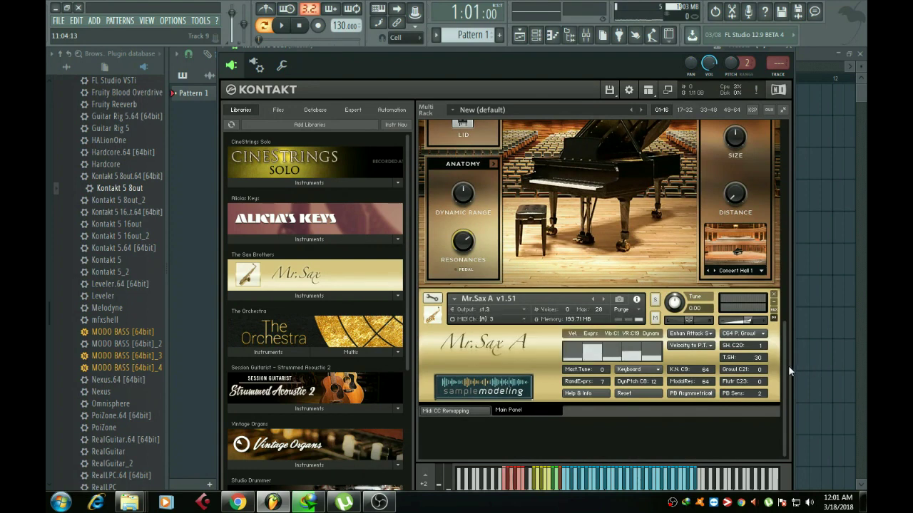
left_click_drag(783, 341, 784, 136)
left_click_drag(789, 263, 776, 429)
left_click_drag(782, 350, 767, 141)
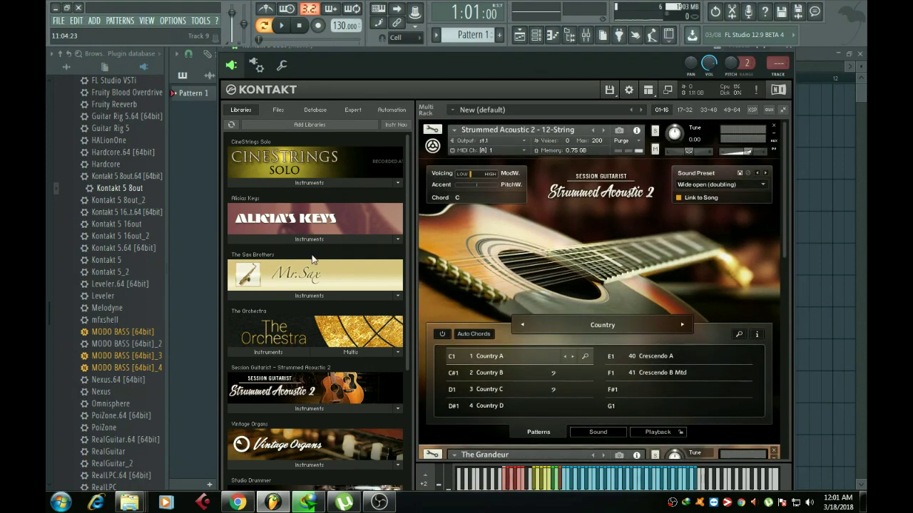
Close the Kontakt 5 8out window to get back to the channel rack
left_click_drag(604, 46, 575, 104)
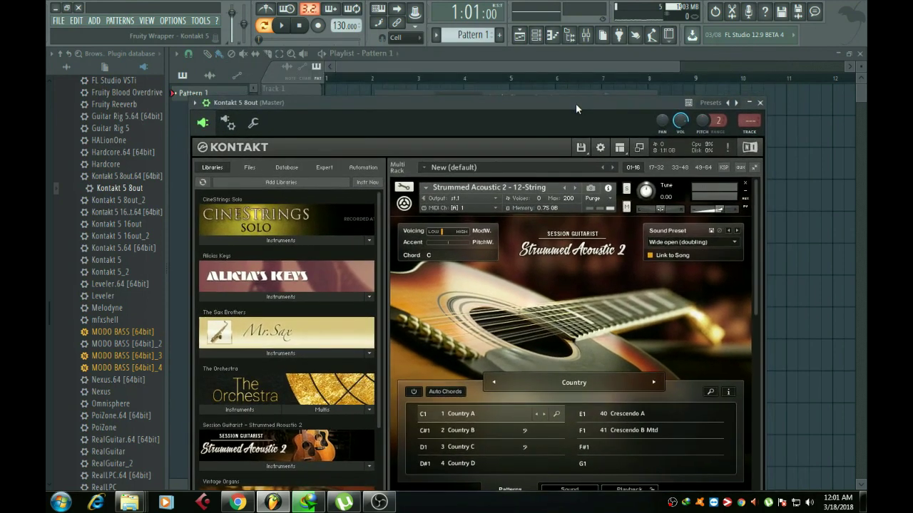
left_click(760, 103)
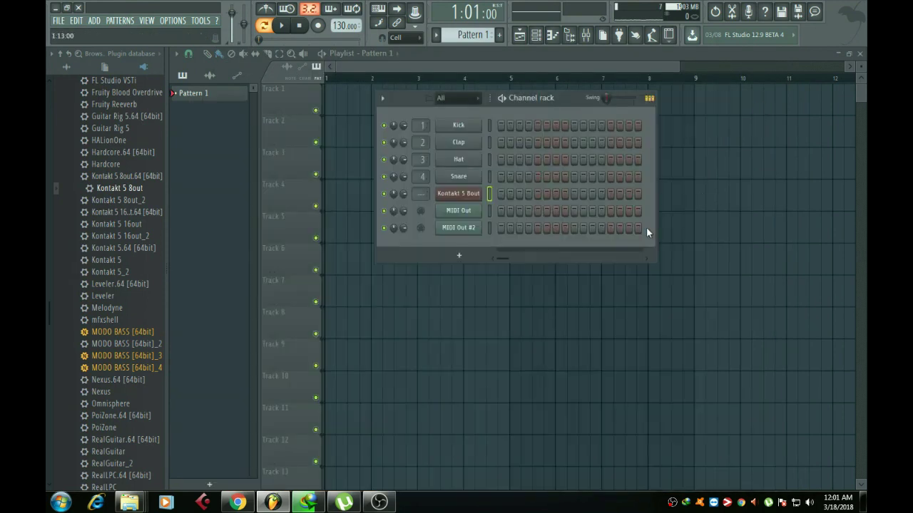
left_click(459, 194)
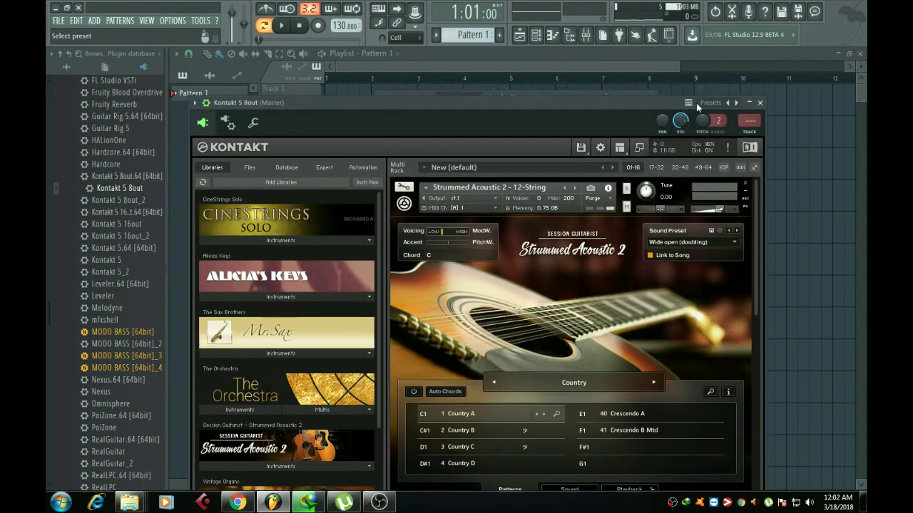
left_click(760, 102)
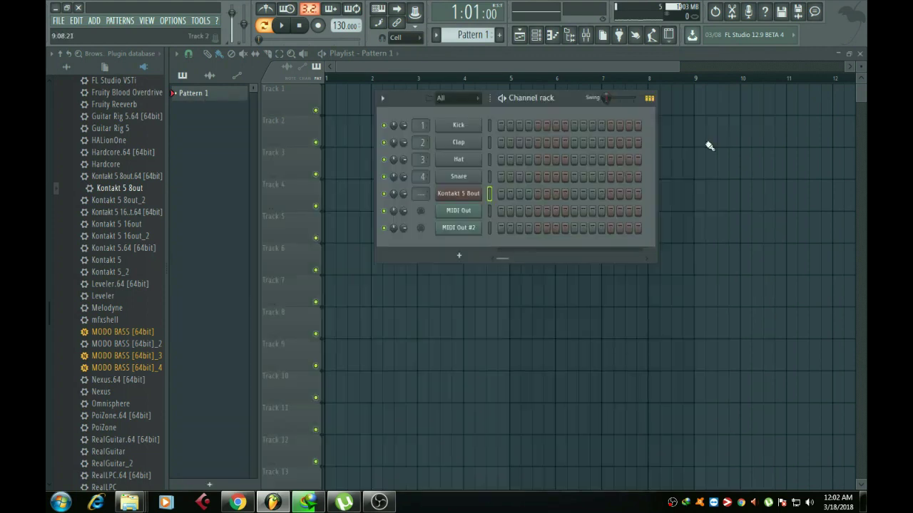
Set the first MIDI Out channel to port 0 and MIDI channel 2, closing its window when done
left_click(459, 212)
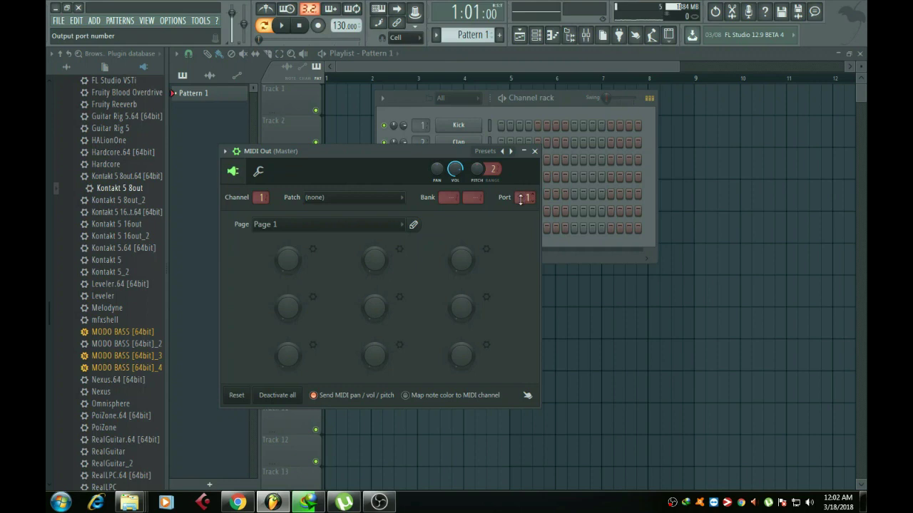
left_click_drag(342, 153, 362, 223)
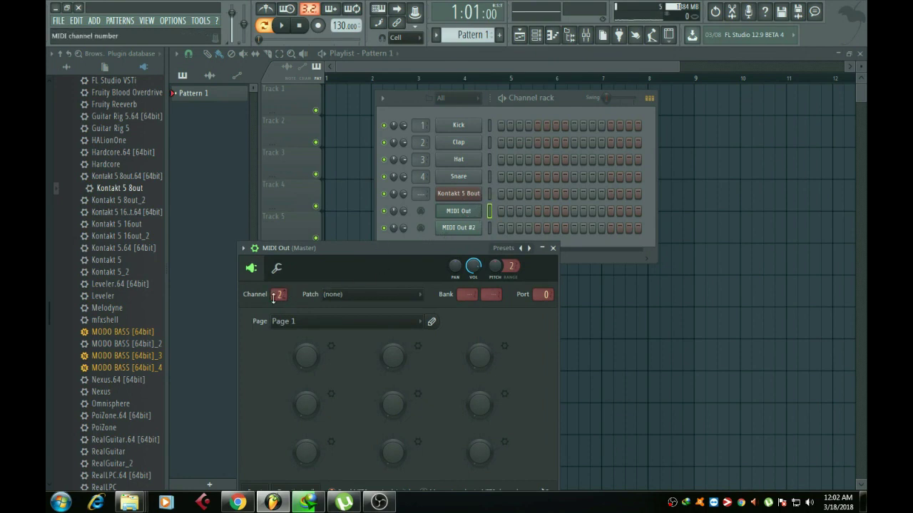
scroll(278, 294, "up", 1)
left_click(544, 249)
Set MIDI Out #2 to port 0 and raise its MIDI channel number, closing its window when done
left_click(461, 227)
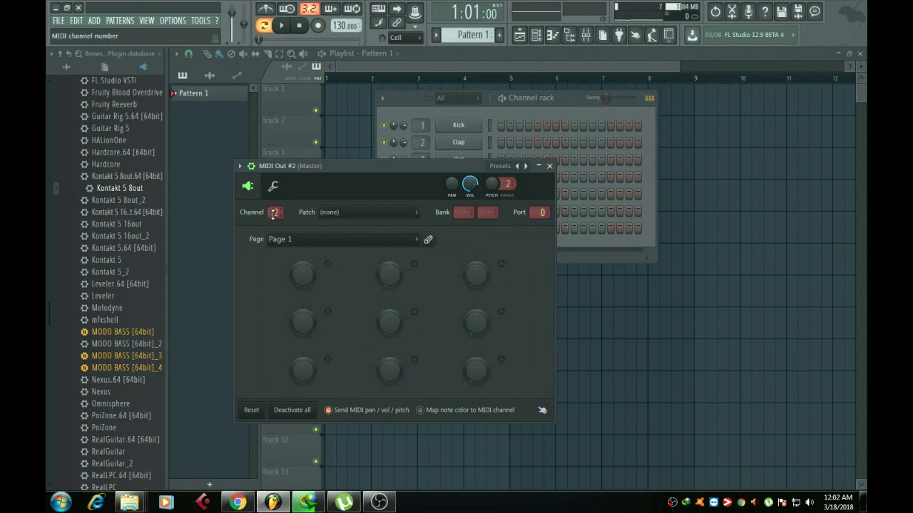
left_click(549, 165)
Select Kontakt 5 8out, MIDI Out and MIDI Out #2 in turn in the channel rack and play notes on each
left_click(490, 193)
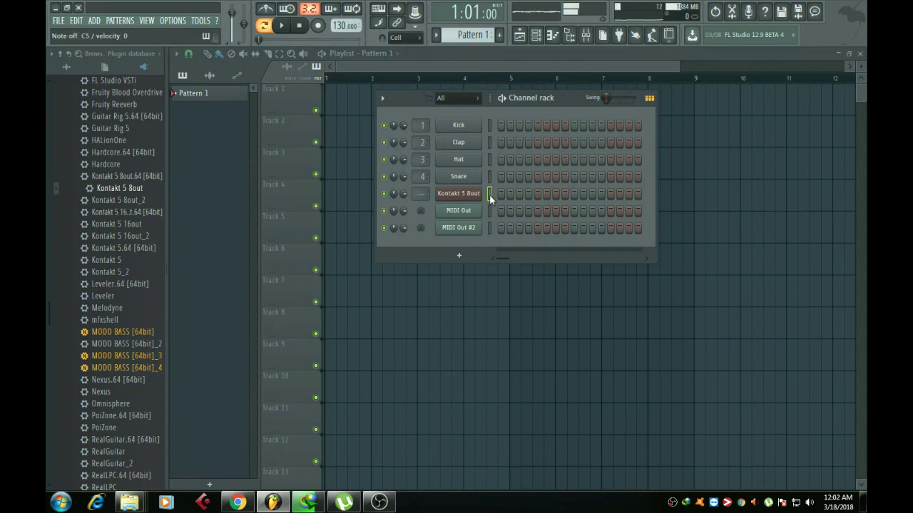
left_click(490, 210)
left_click(489, 228)
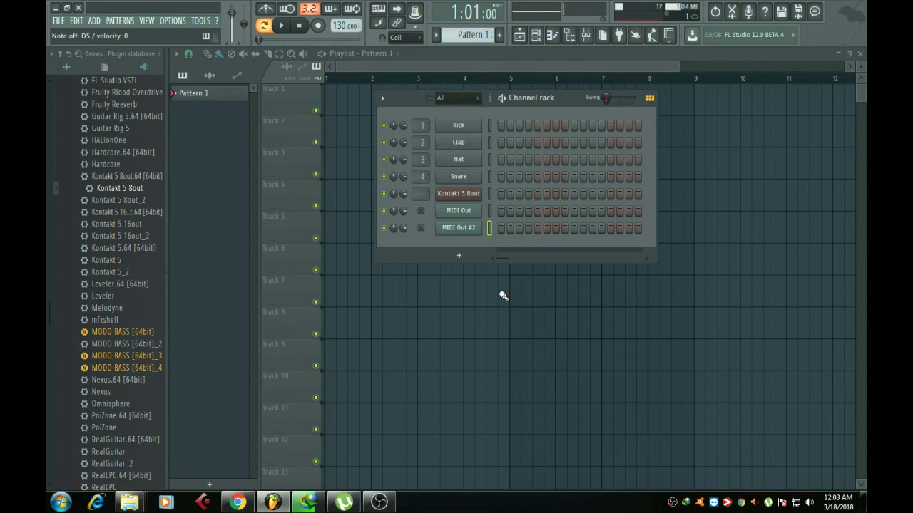
Show the mixer with the channel rack and play each Kontakt and MIDI Out channel to check which insert receives its signal
left_click(585, 38)
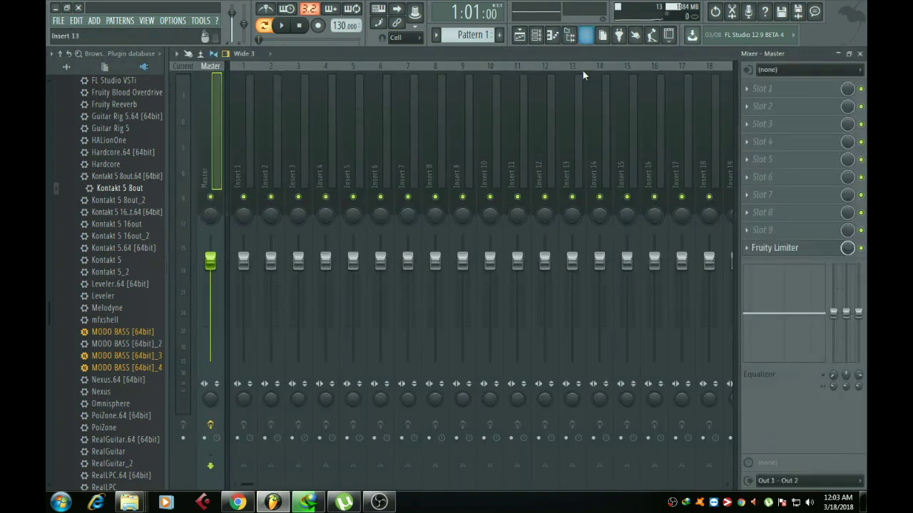
left_click(552, 35)
left_click(488, 194)
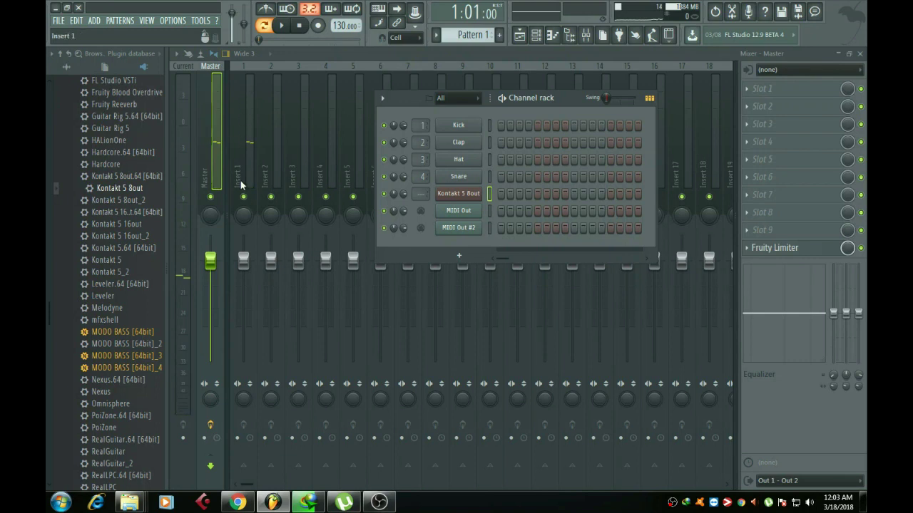
left_click(489, 211)
left_click(495, 228)
Label mixer insert 1 with the Acoustic name preset, including its colour and icon
left_click(241, 105)
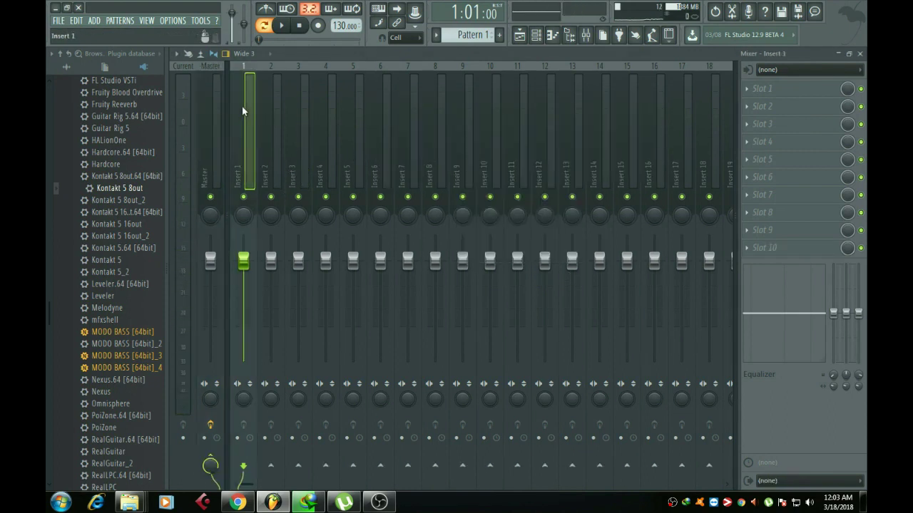
right_click(241, 95)
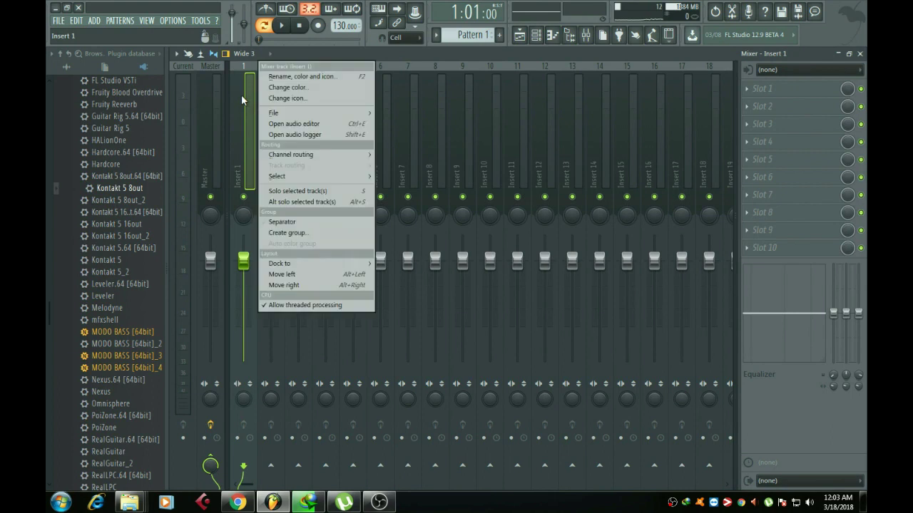
left_click(285, 76)
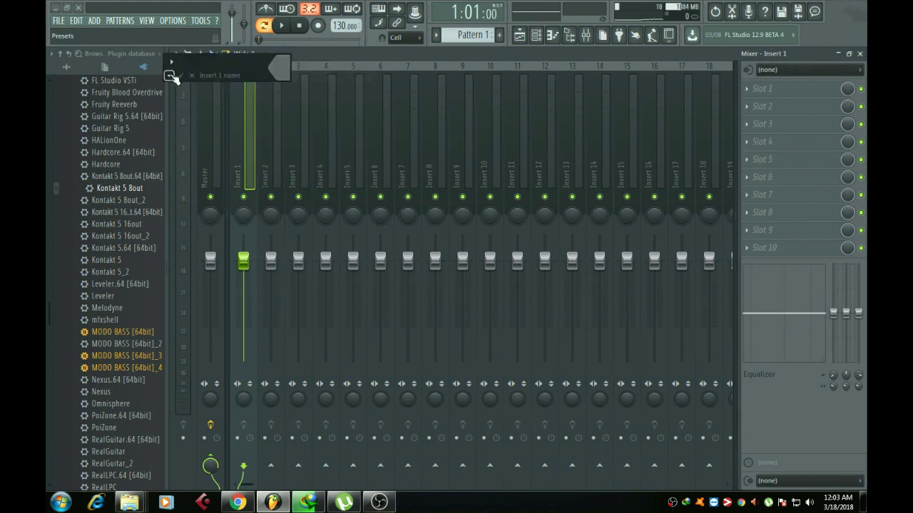
left_click(170, 74)
left_click(271, 88)
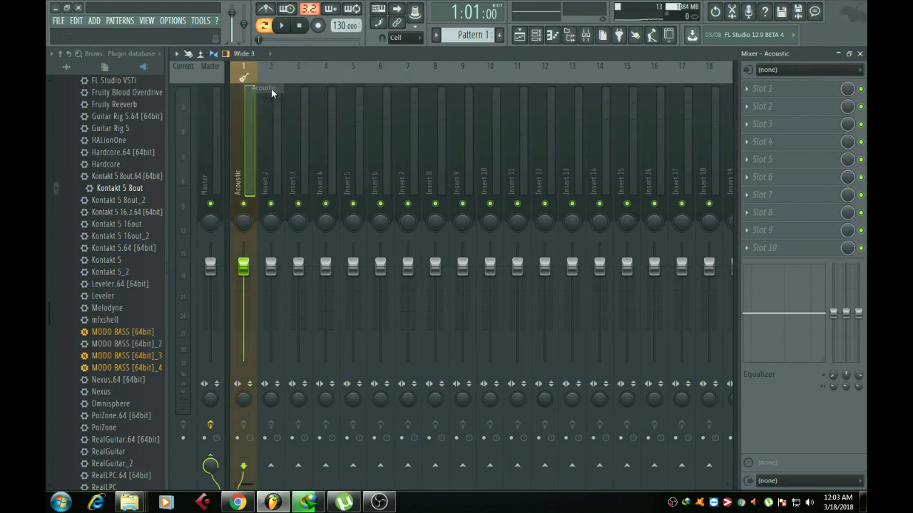
Label mixer insert 2 with the Piano name preset, including its colour and icon
left_click(275, 122)
right_click(276, 122)
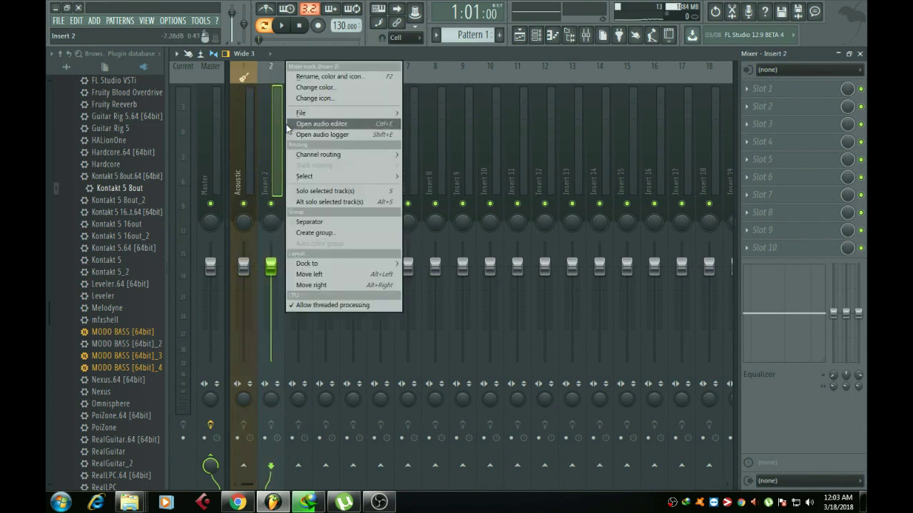
left_click(320, 78)
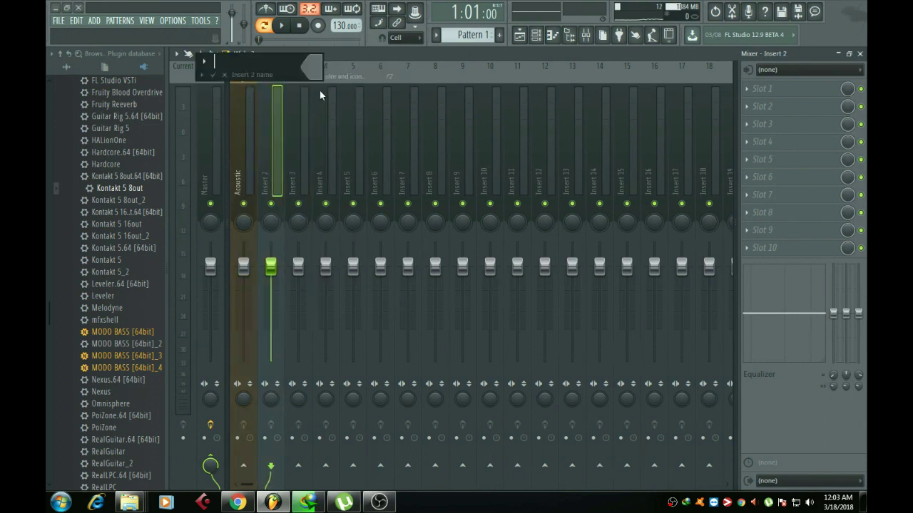
left_click(201, 74)
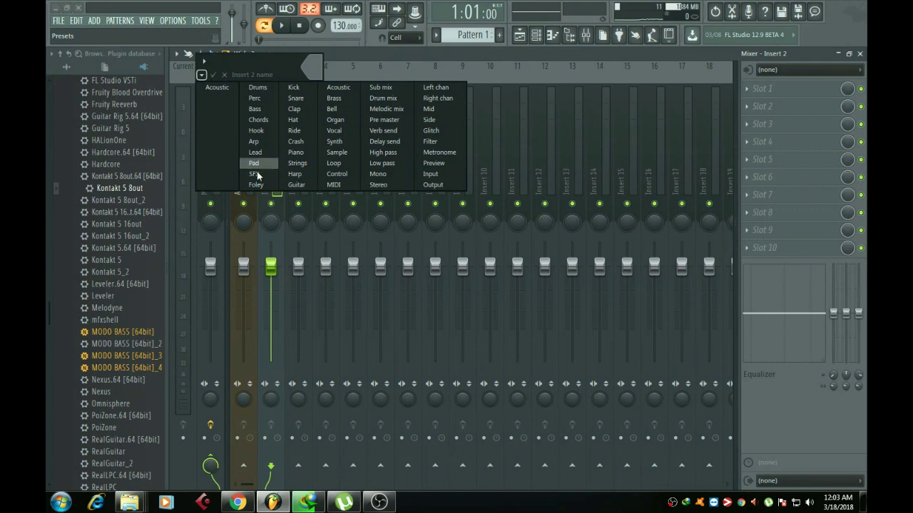
left_click(296, 153)
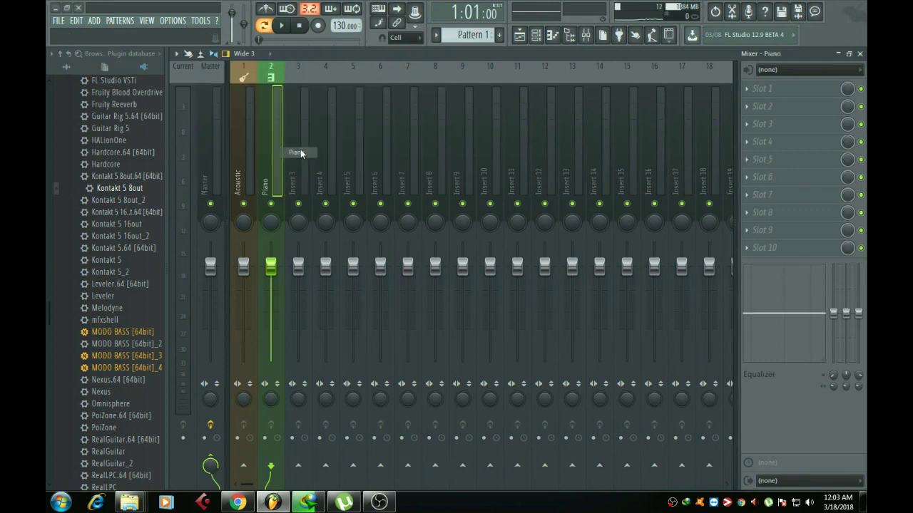
Rename mixer insert 3 as sax and give it a blue-violet colour
left_click(299, 76)
right_click(299, 77)
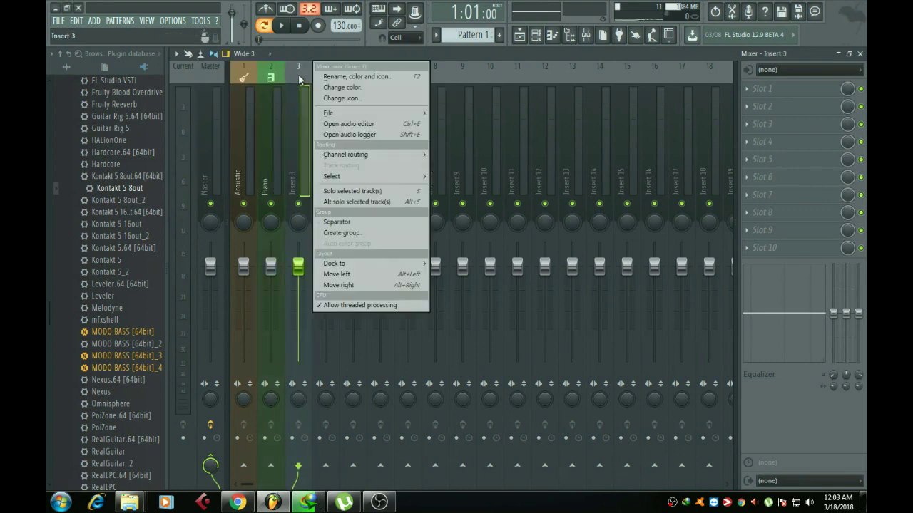
left_click(332, 77)
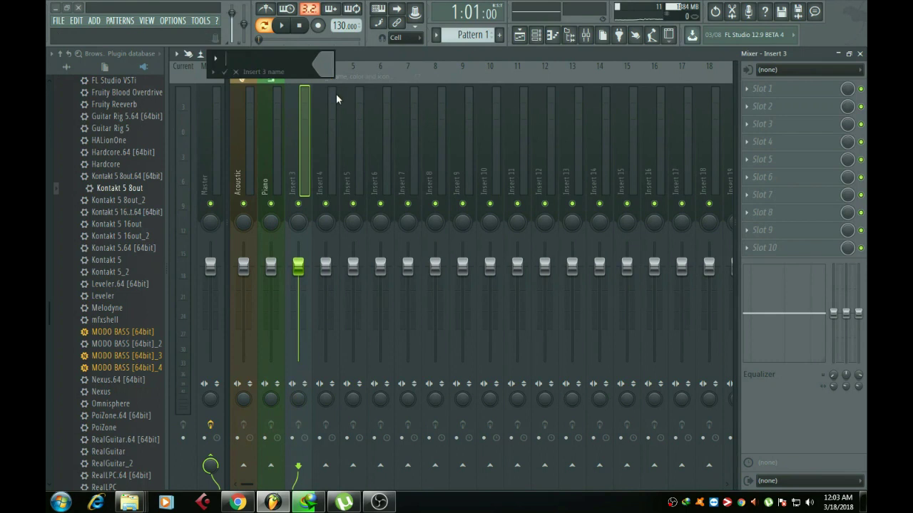
left_click(212, 72)
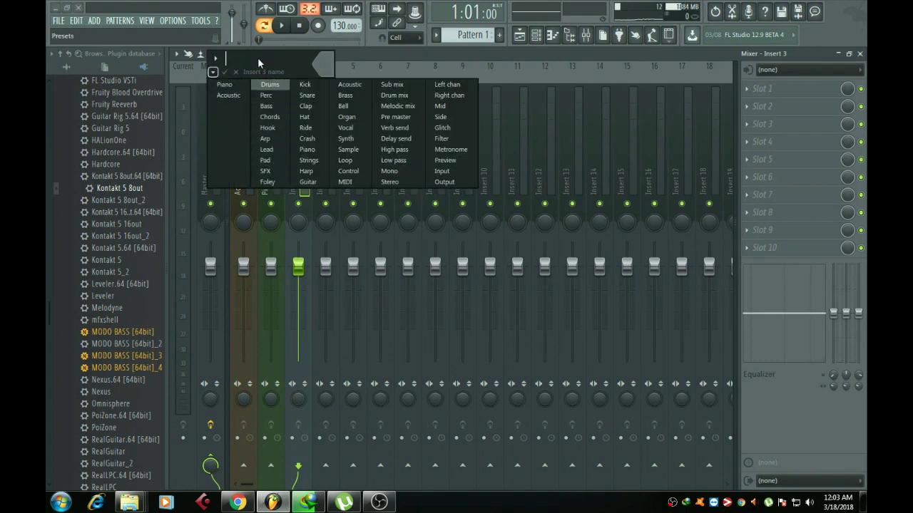
key("s")
key("a")
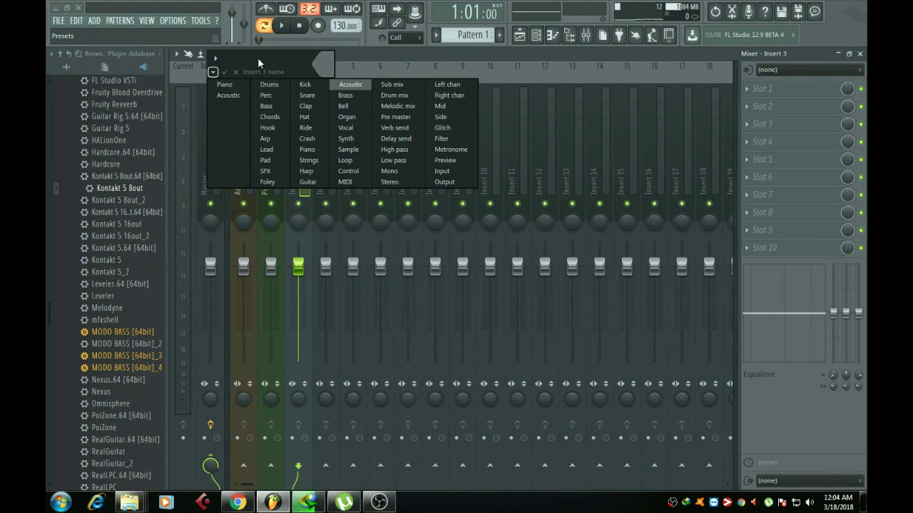
left_click(258, 59)
type("sax")
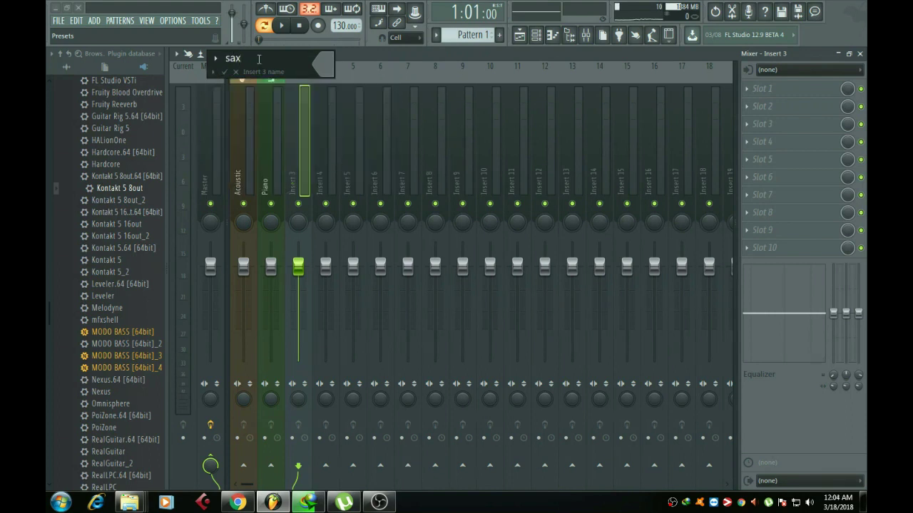
left_click(322, 64)
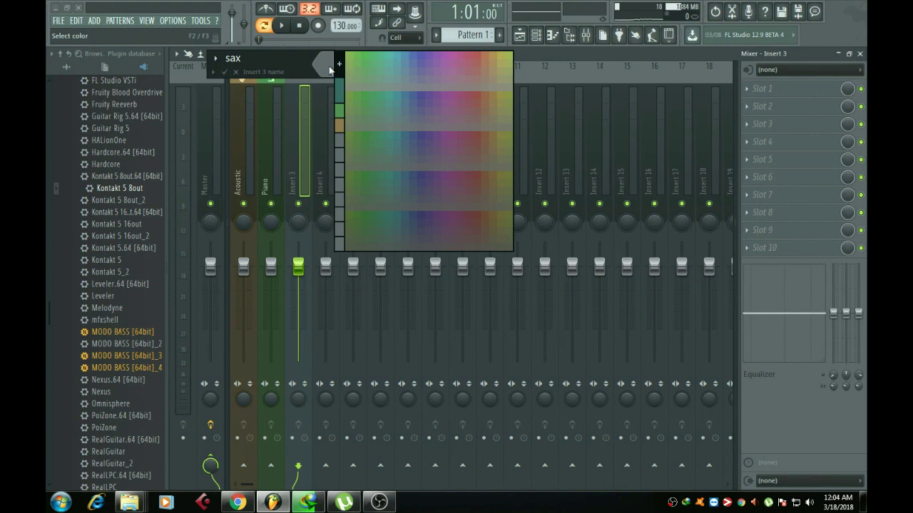
left_click(419, 55)
key("Return")
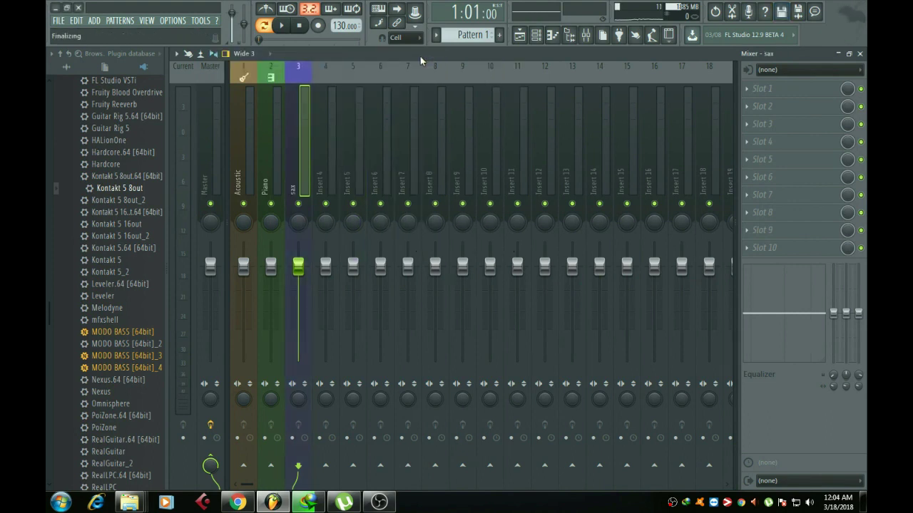
Show the channel rack and play the Kontakt 5 8out, MIDI Out and MIDI Out #2 channels to check the labelled mixer tracks' meters
left_click(536, 34)
left_click(490, 194)
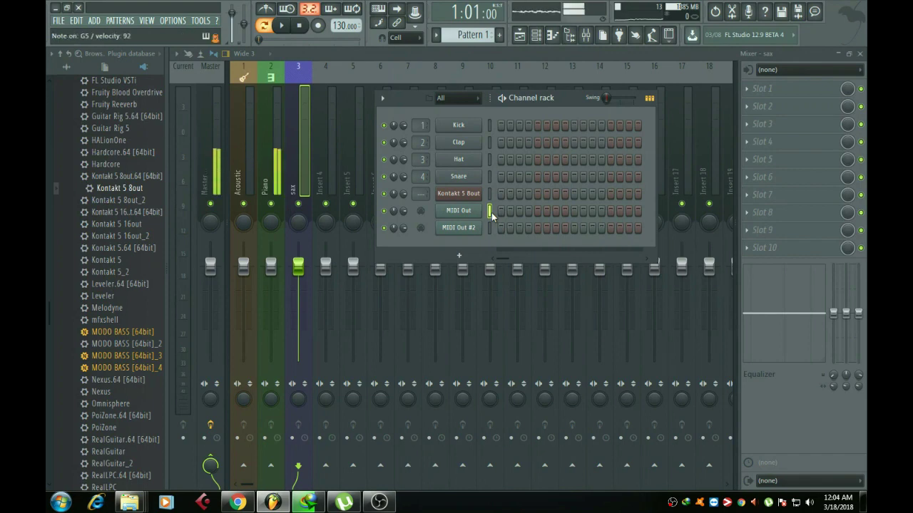
left_click(490, 228)
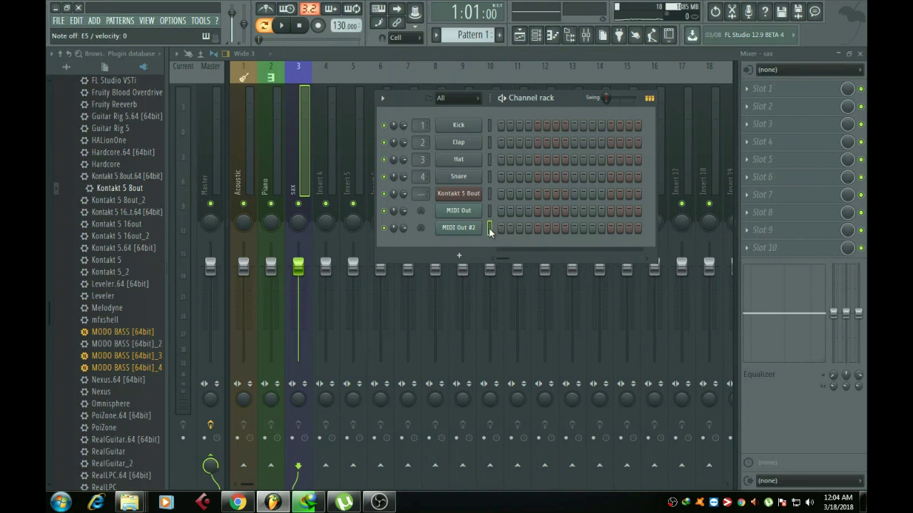
Add SampleTank2.x from the plugin database as a new channel and move its window below the channel rack
scroll(118, 273, "down", 8)
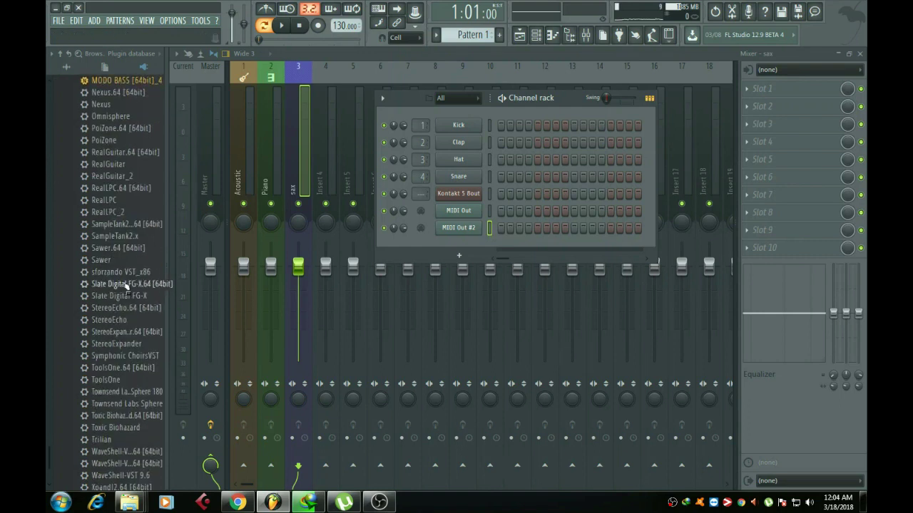
scroll(127, 285, "down", 1)
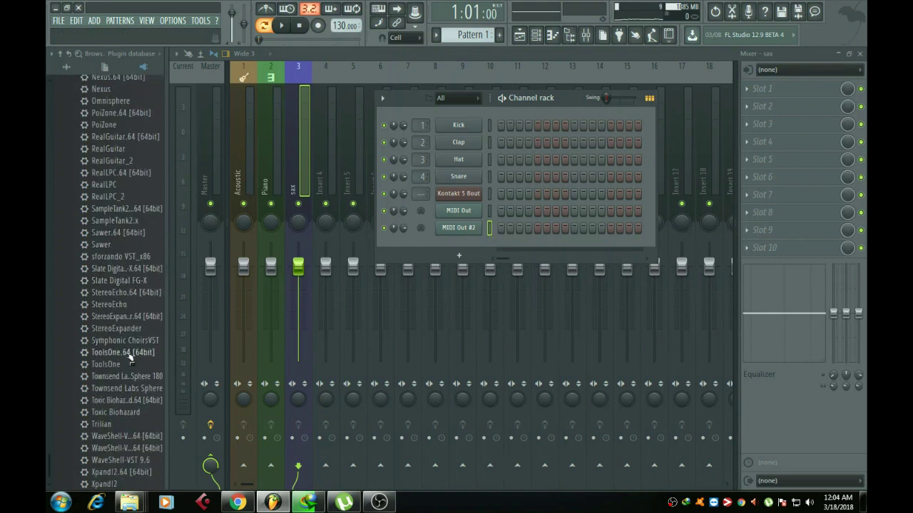
right_click(122, 220)
left_click(149, 232)
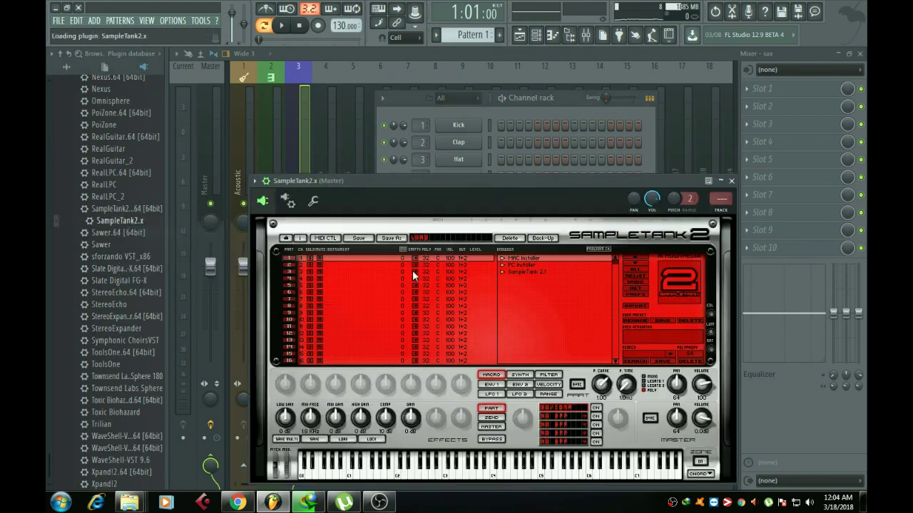
left_click_drag(542, 182, 532, 297)
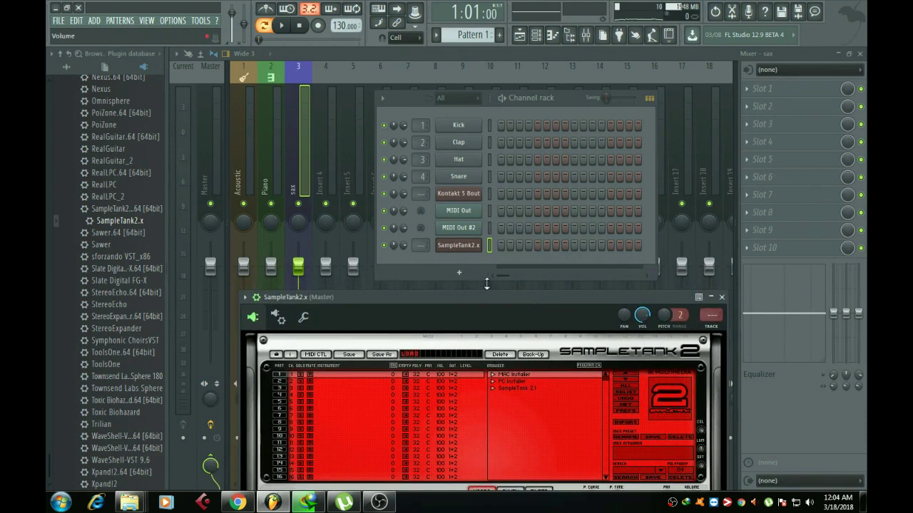
Add a MIDI Out channel below SampleTank2.x and clone it once, closing the windows that open
left_click(459, 273)
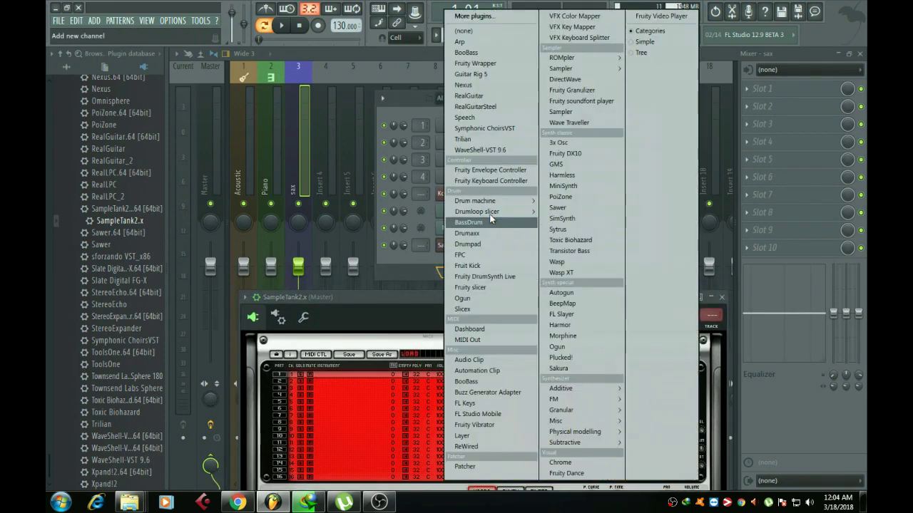
left_click(467, 341)
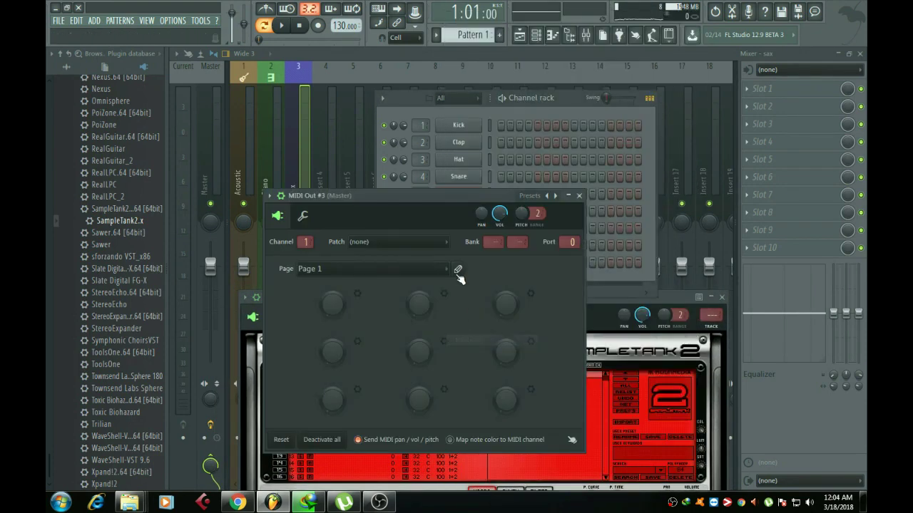
left_click(572, 200)
right_click(461, 265)
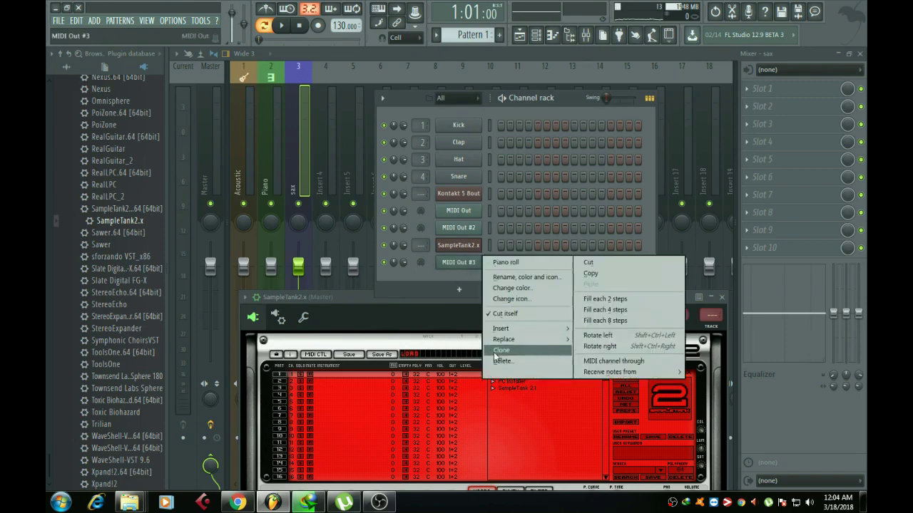
left_click(499, 351)
left_click(594, 210)
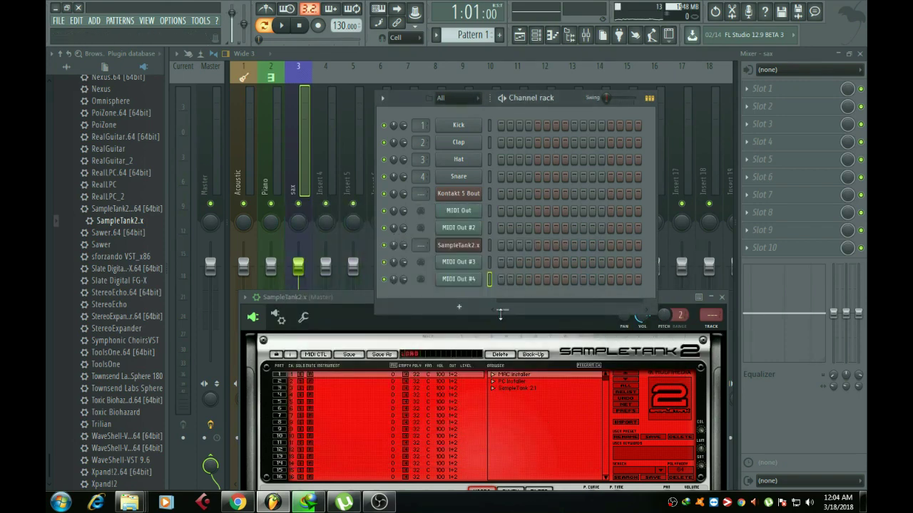
Load the mello yello bass from SampleTank 2.1 > Bass > Fingered JBass F+R into SampleTank part 1, repositioning the plugin window as needed
left_click(677, 295)
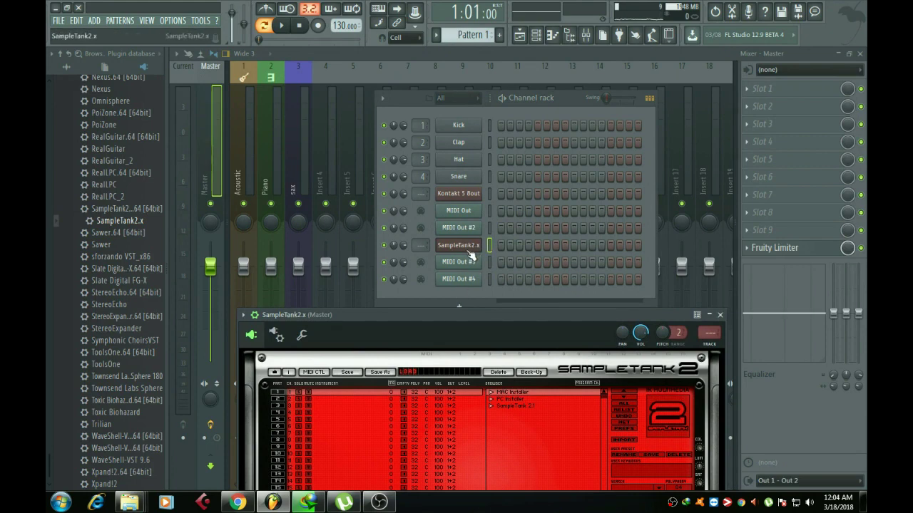
left_click_drag(504, 316, 559, 188)
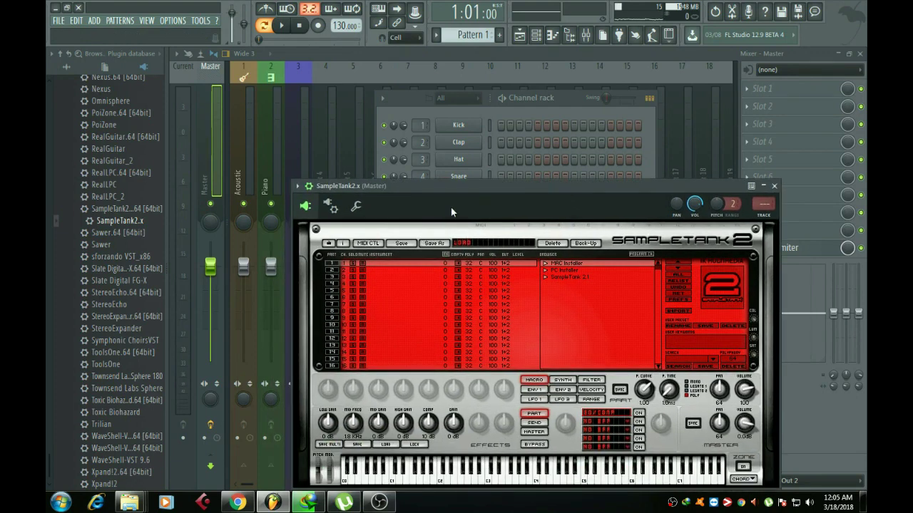
left_click_drag(458, 182, 428, 176)
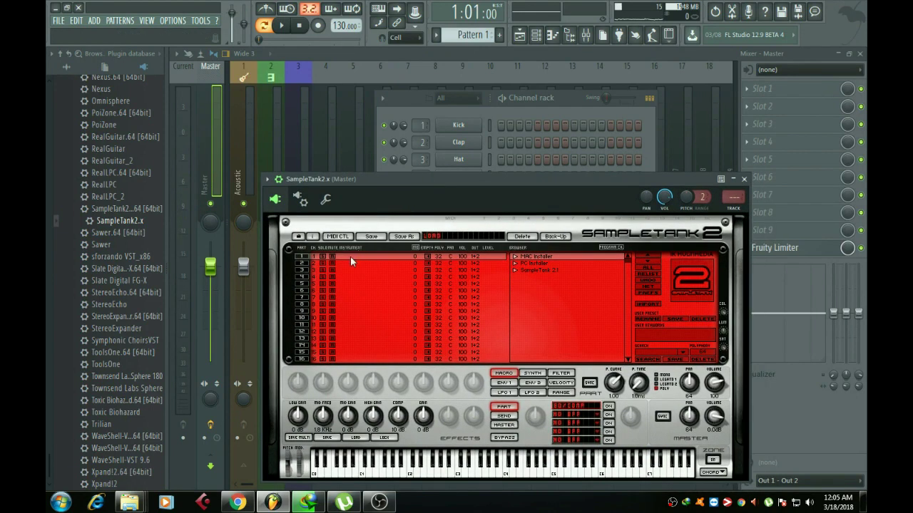
left_click(515, 270)
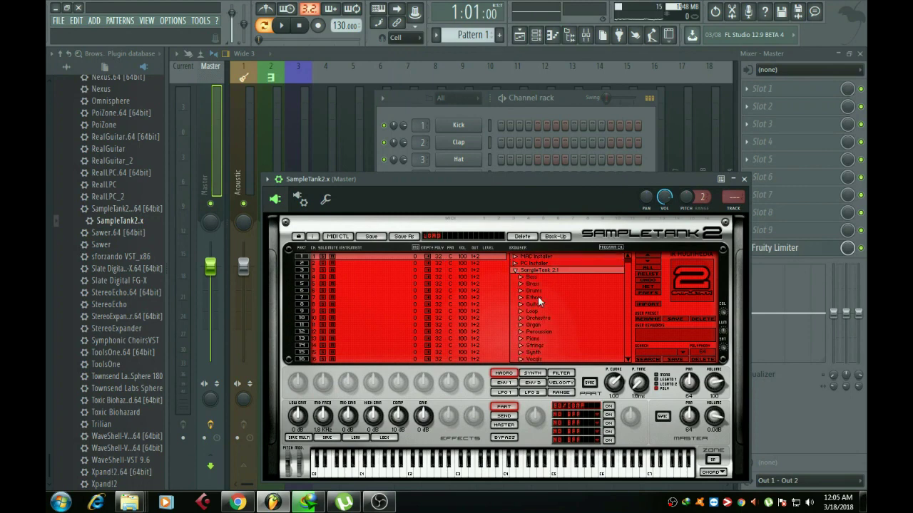
left_click(522, 277)
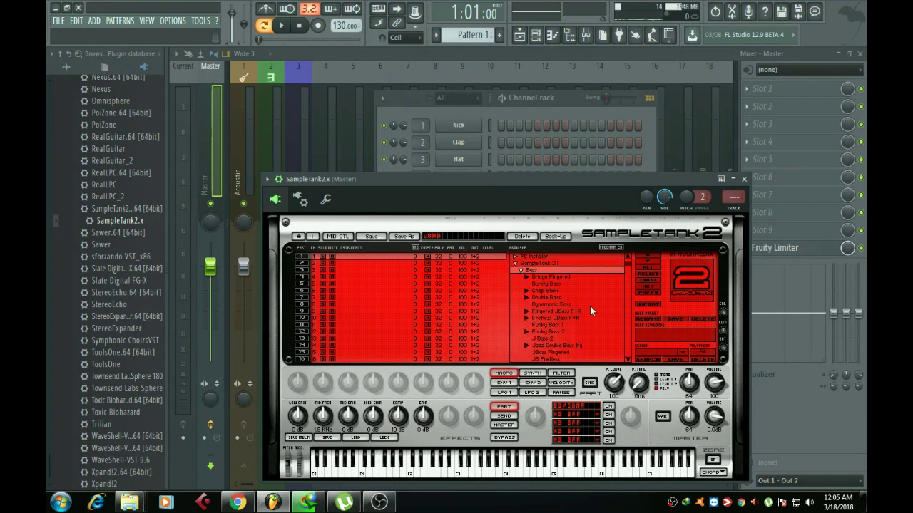
scroll(561, 313, "down", 3)
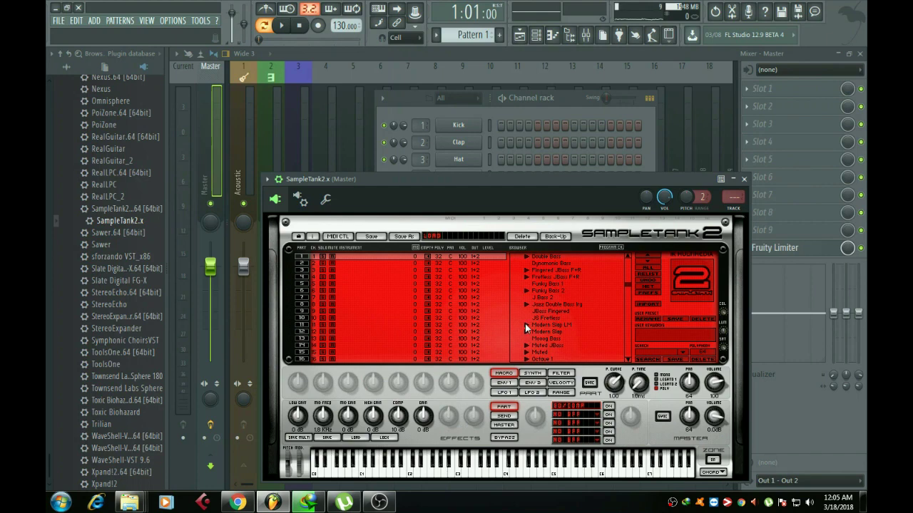
left_click(523, 276)
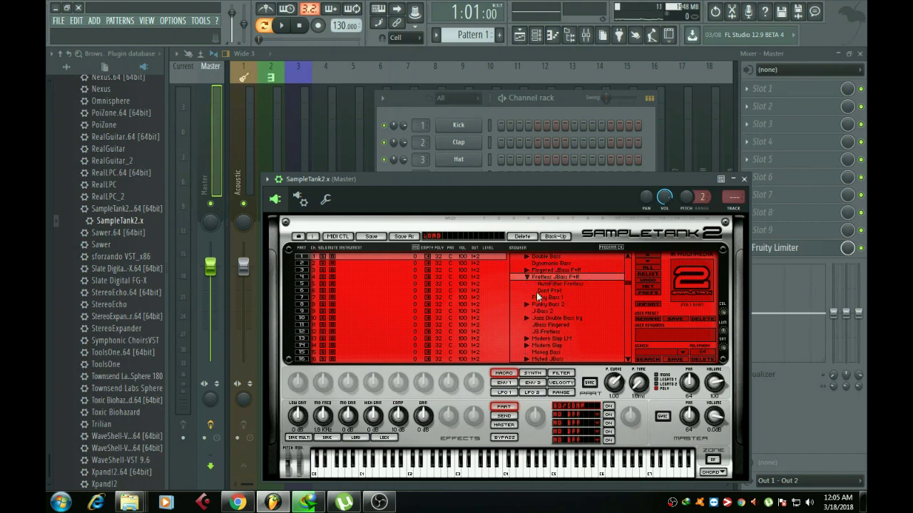
left_click(529, 270)
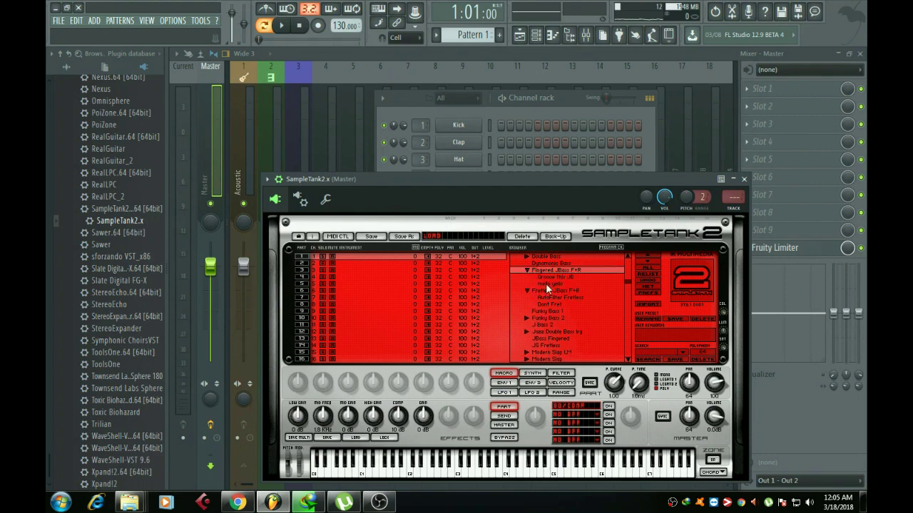
double_click(546, 283)
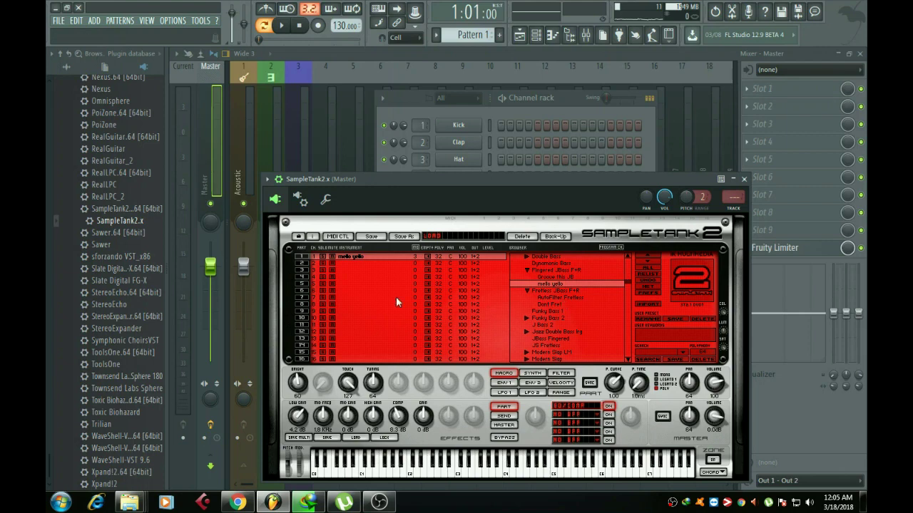
left_click_drag(459, 181, 476, 207)
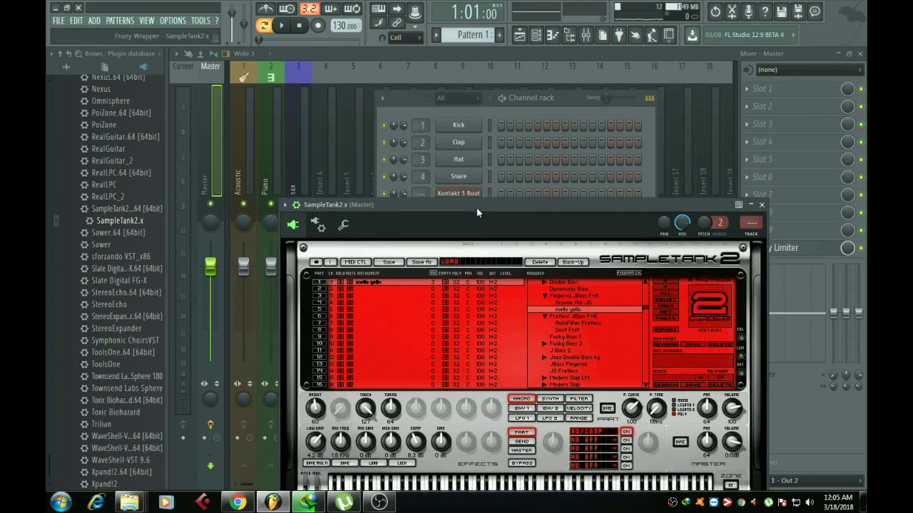
Load the Brush Dry kit from Drums > Acoustic into SampleTank part 2
left_click(374, 289)
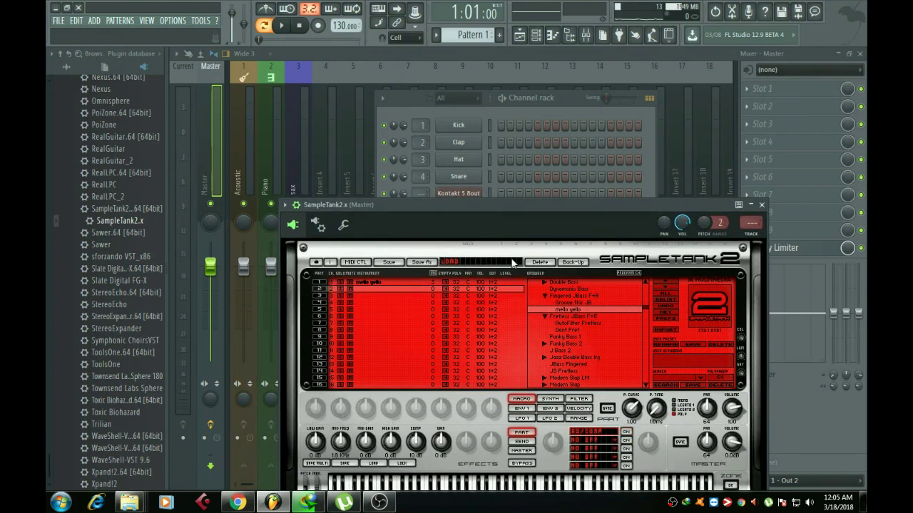
scroll(583, 330, "down", 1)
scroll(583, 330, "down", 5)
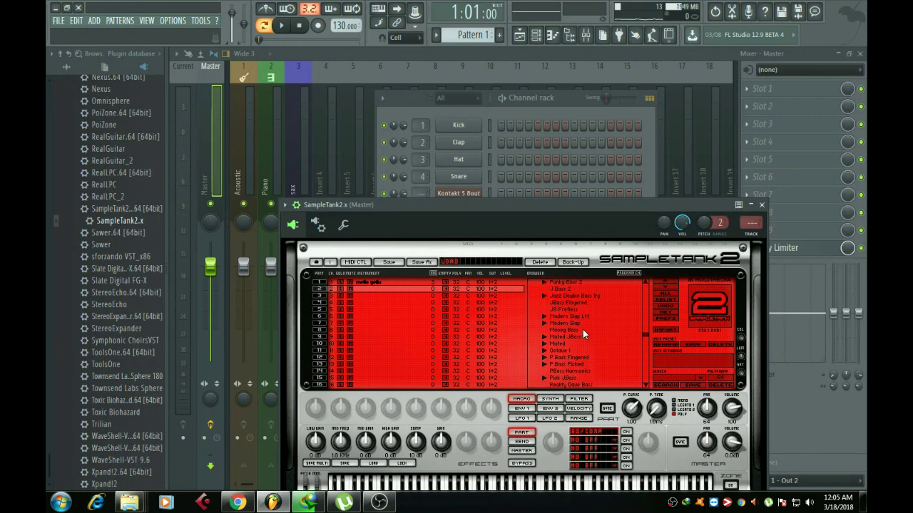
left_click(537, 344)
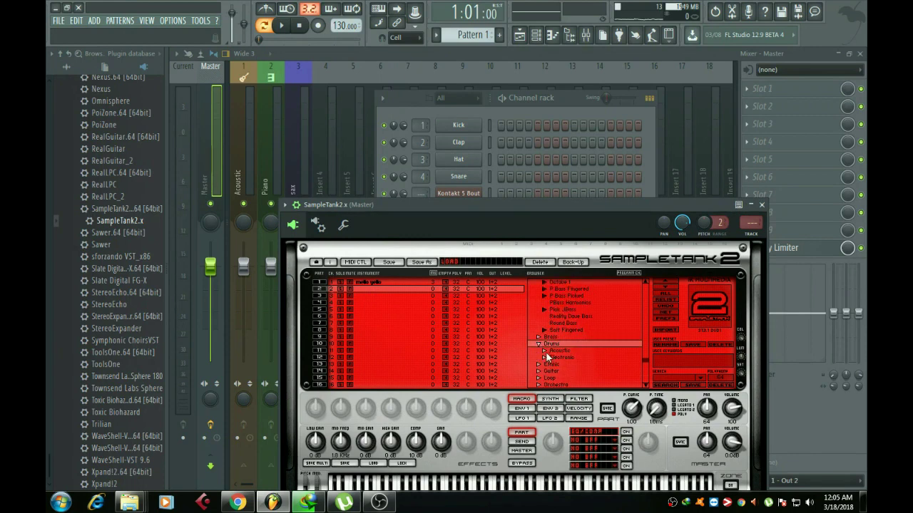
left_click(544, 350)
double_click(574, 357)
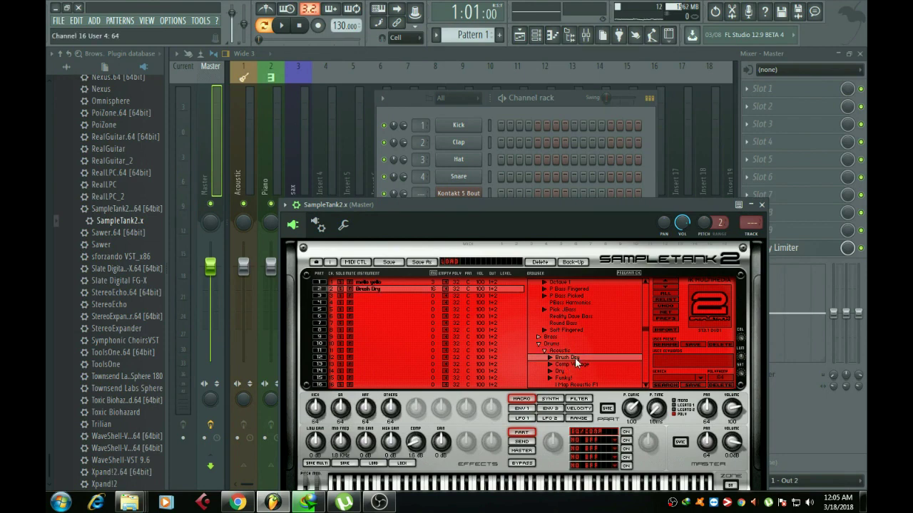
Load the Bend 2 Up Hrm patch from Strings > Cello > Cellos Section into SampleTank part 3
left_click(357, 295)
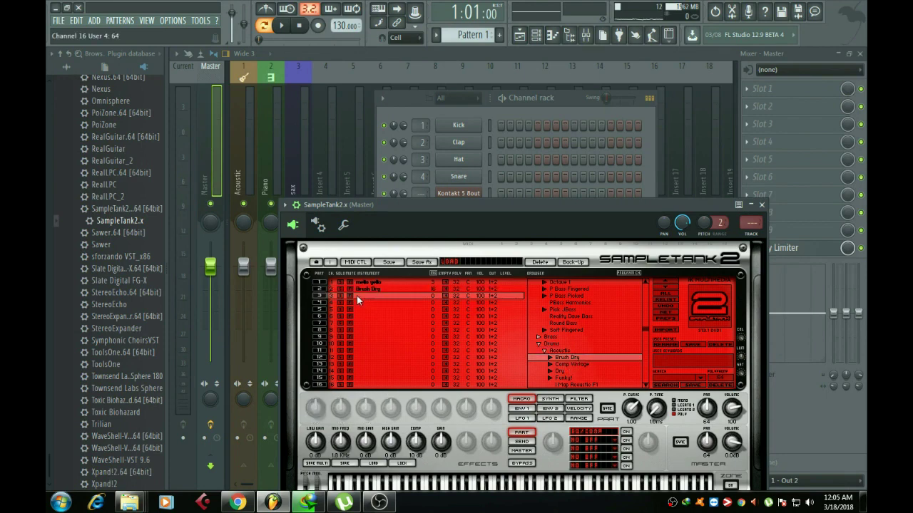
scroll(589, 321, "down", 5)
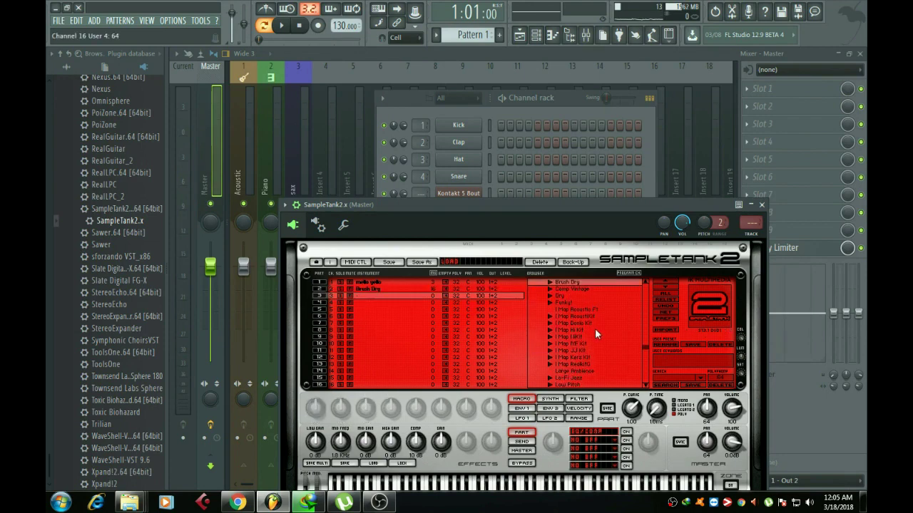
scroll(596, 329, "down", 3)
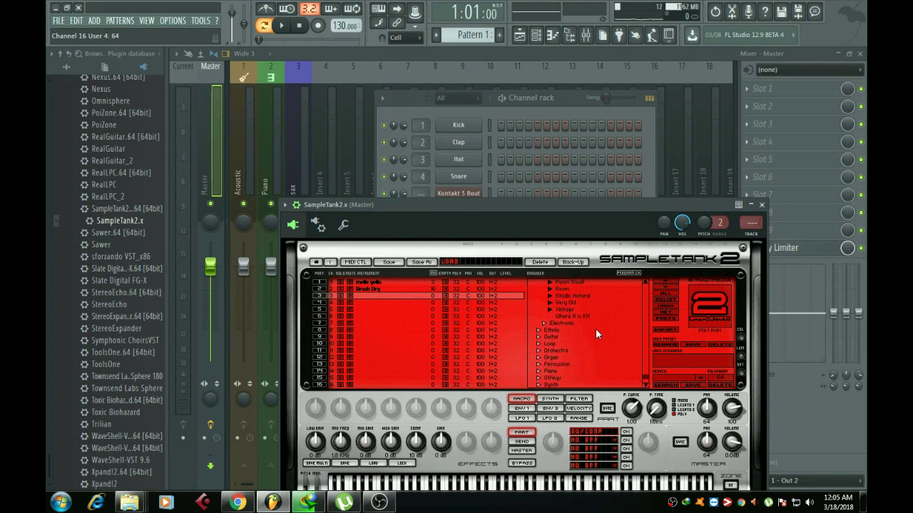
scroll(595, 329, "down", 2)
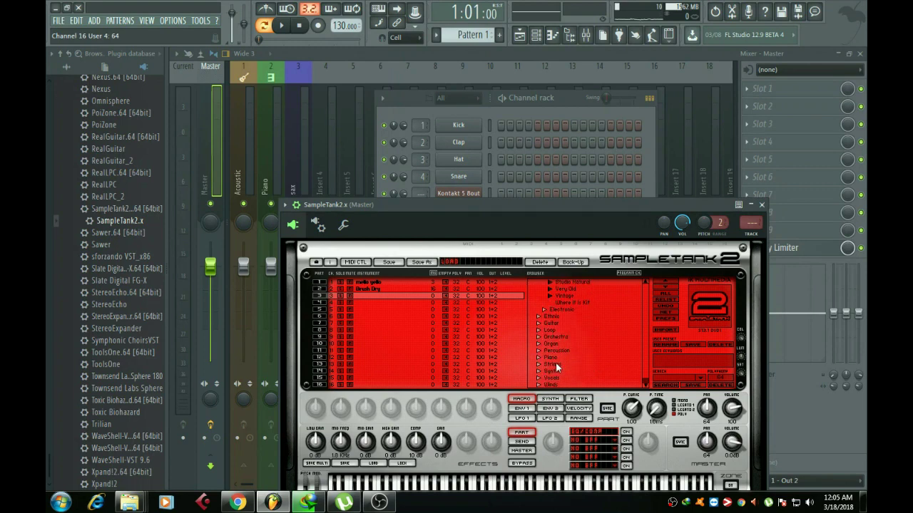
left_click(539, 365)
scroll(577, 369, "down", 1)
left_click(544, 358)
scroll(585, 370, "down", 1)
left_click(563, 352)
scroll(594, 382, "down", 2)
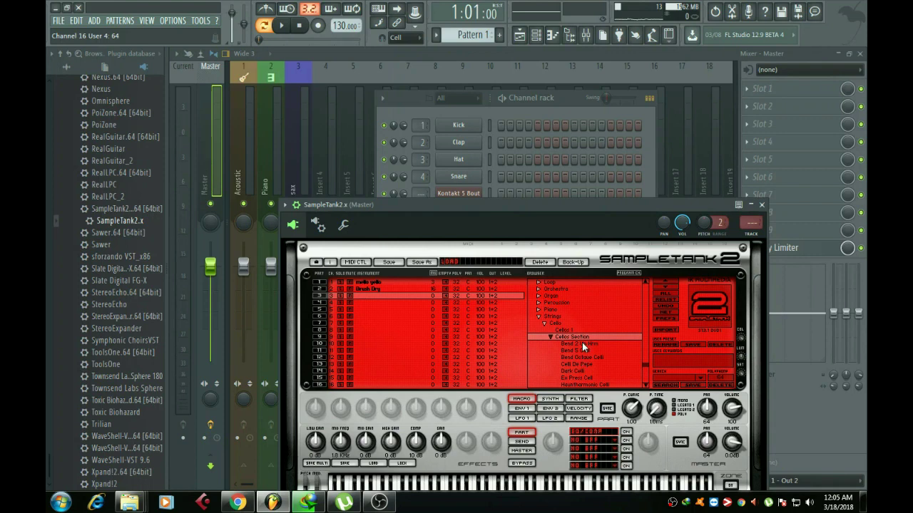
double_click(581, 342)
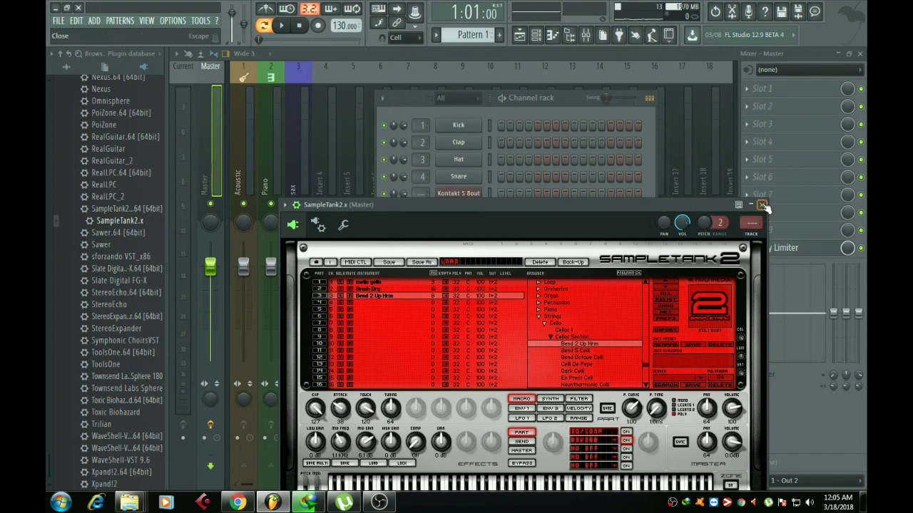
Auto map the SampleTank outputs in the wrapper's processing settings, moving the plugin window as needed
left_click_drag(594, 205, 555, 285)
left_click_drag(419, 282, 499, 224)
left_click(385, 244)
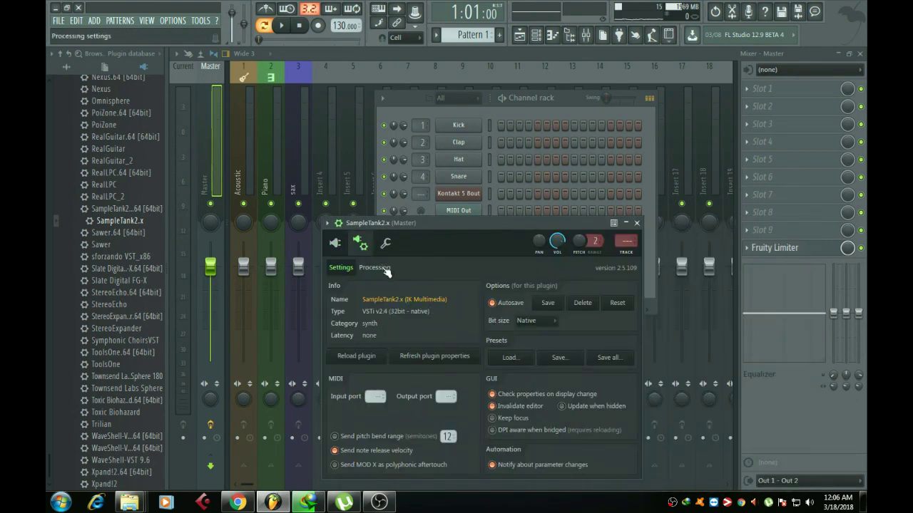
left_click(374, 268)
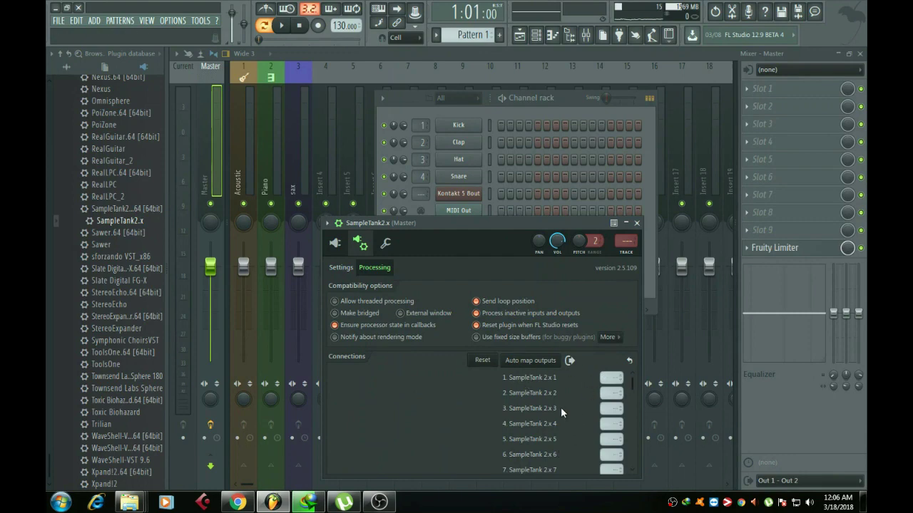
left_click(530, 362)
Set SampleTank's MIDI input port to 1 in the wrapper settings and return to the instrument view
left_click(347, 269)
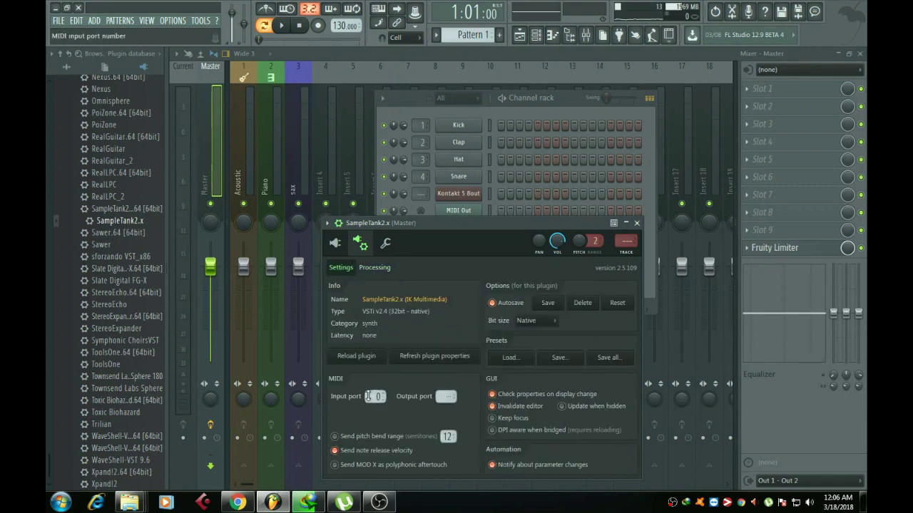
left_click_drag(499, 223, 514, 159)
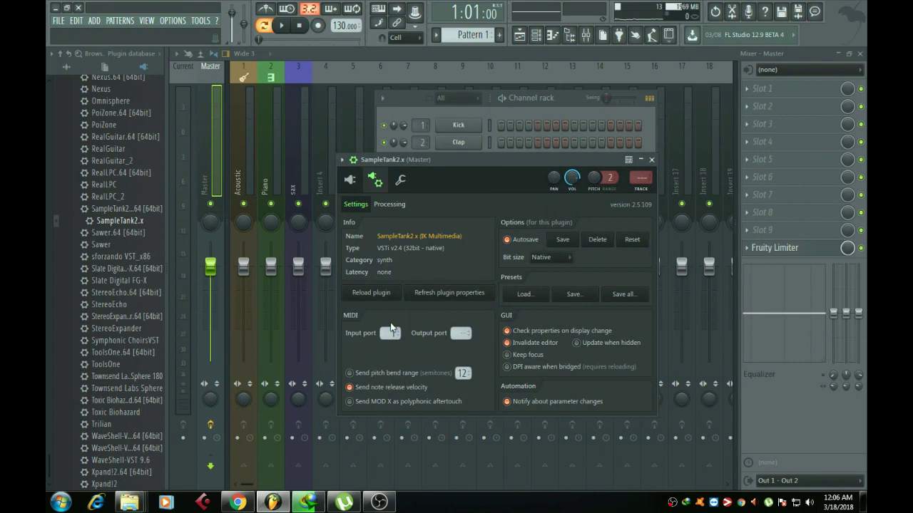
left_click(390, 205)
left_click(358, 206)
left_click(352, 181)
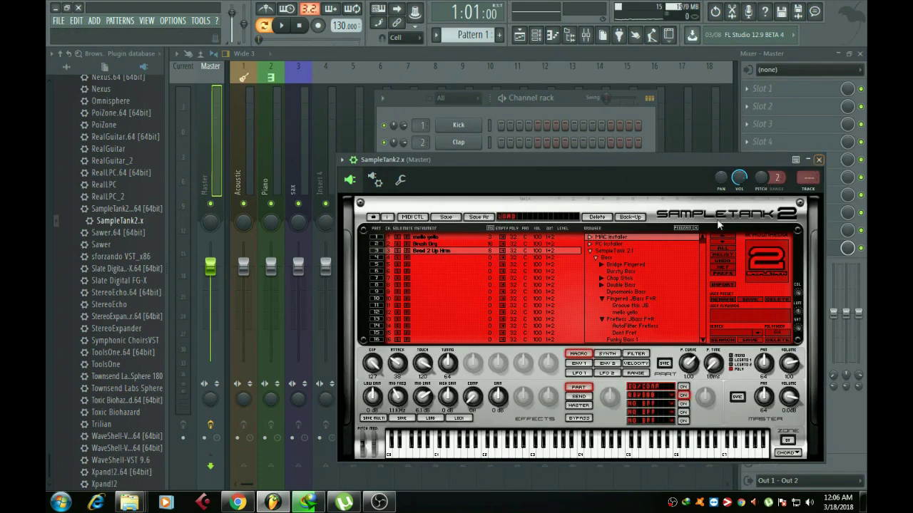
Assign SampleTank outputs 7+8 to mello yello, 9+10 to Brush Dry and 11+12 to Bend 2 Up Hrm
left_click_drag(571, 161, 533, 302)
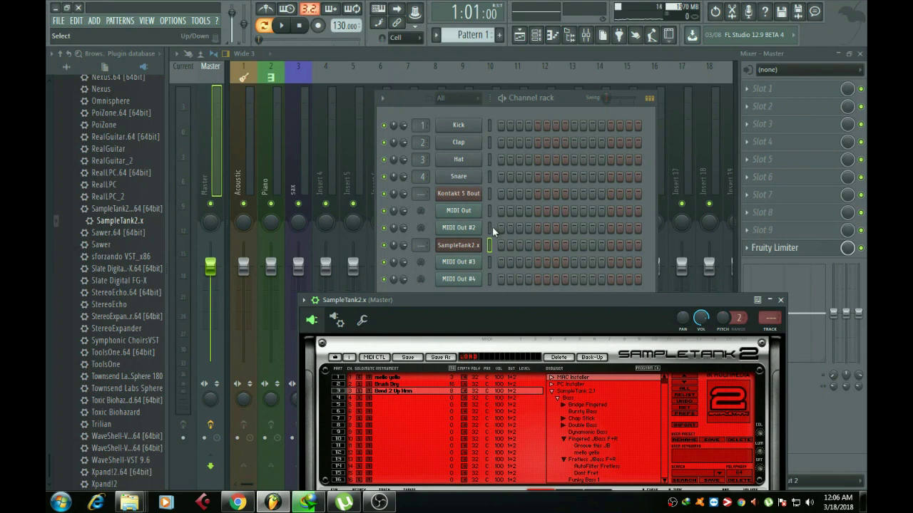
left_click(489, 194)
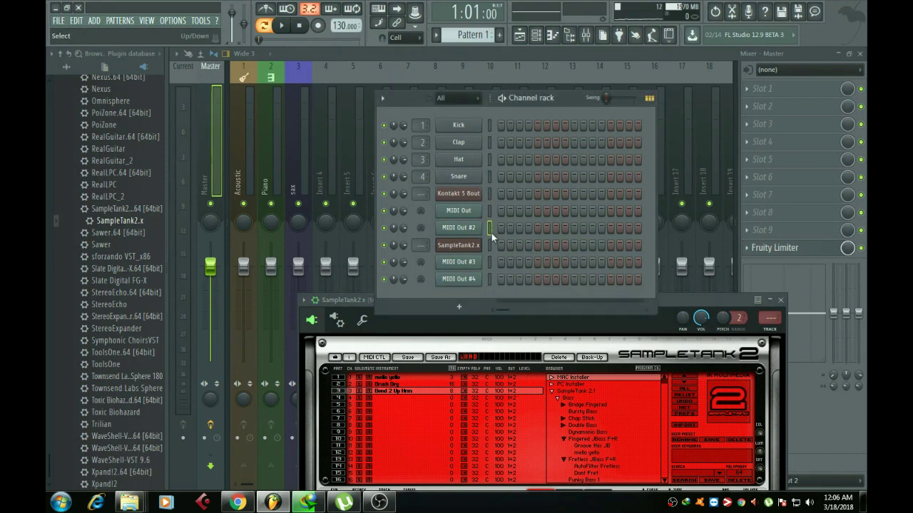
left_click_drag(690, 304, 682, 239)
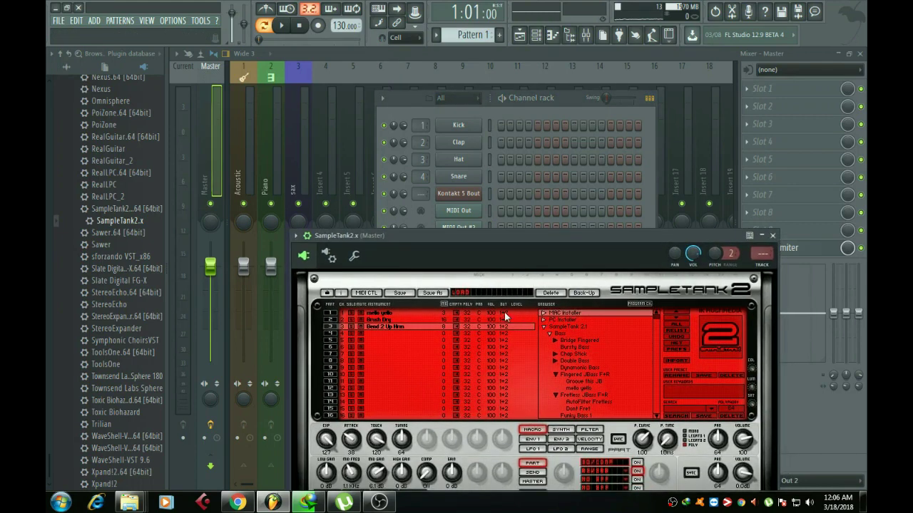
left_click(395, 314)
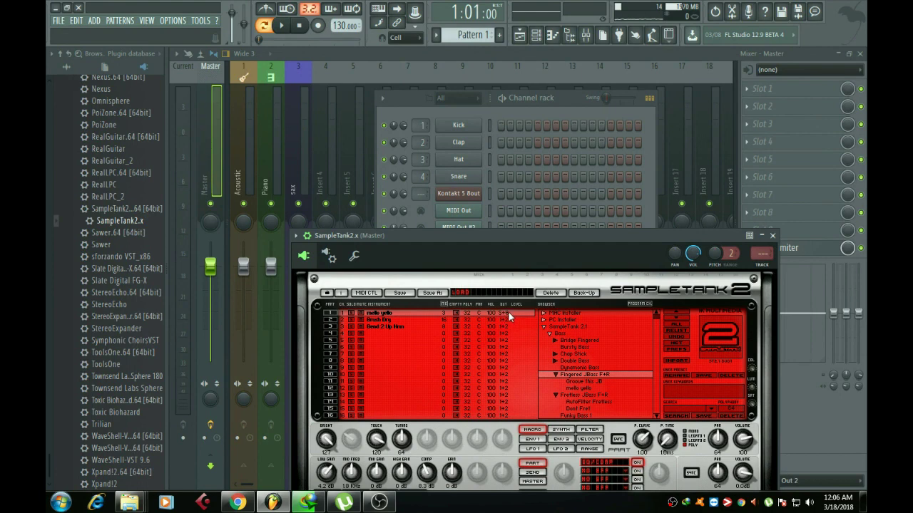
left_click(387, 320)
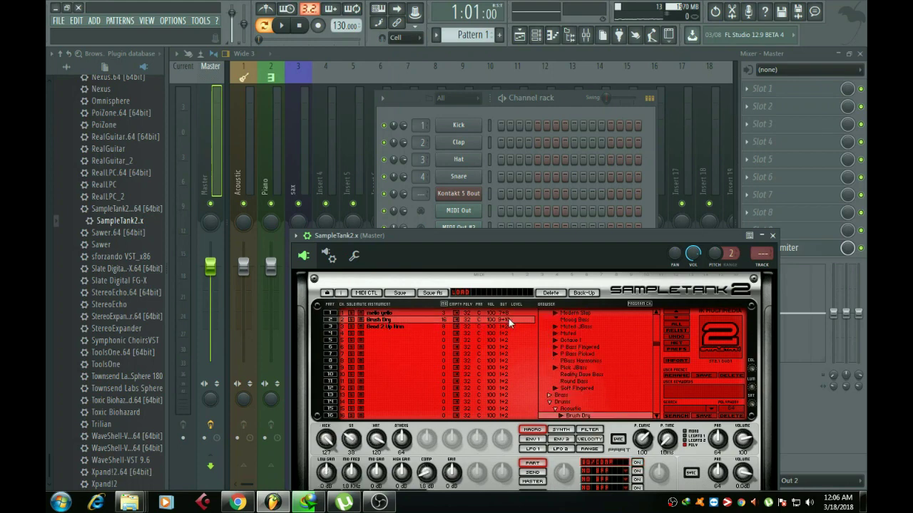
left_click(391, 324)
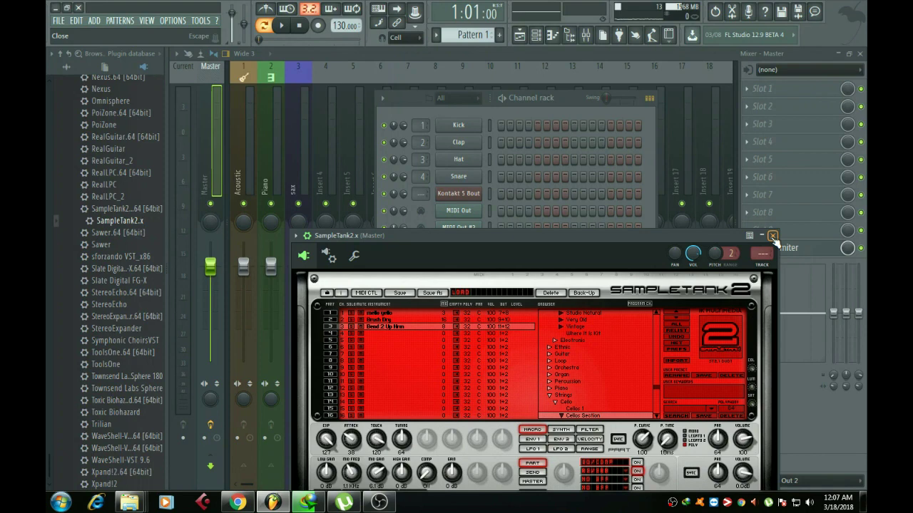
Check SampleTank's MIDI input port in the wrapper settings, return to the instrument view and close the plugin
left_click(328, 256)
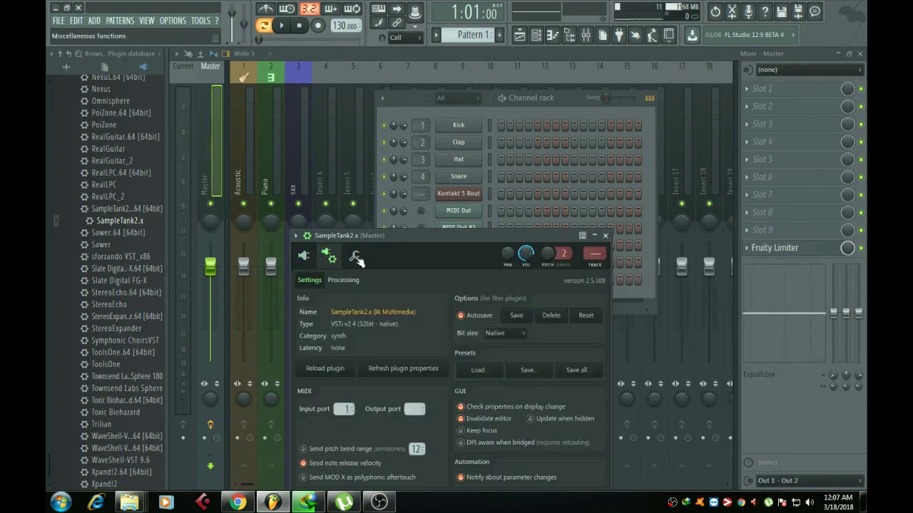
left_click(303, 256)
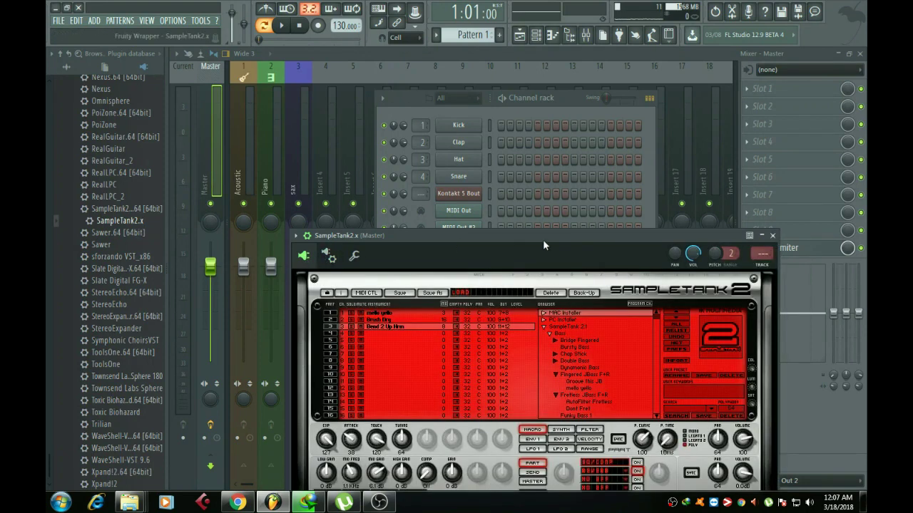
left_click(772, 236)
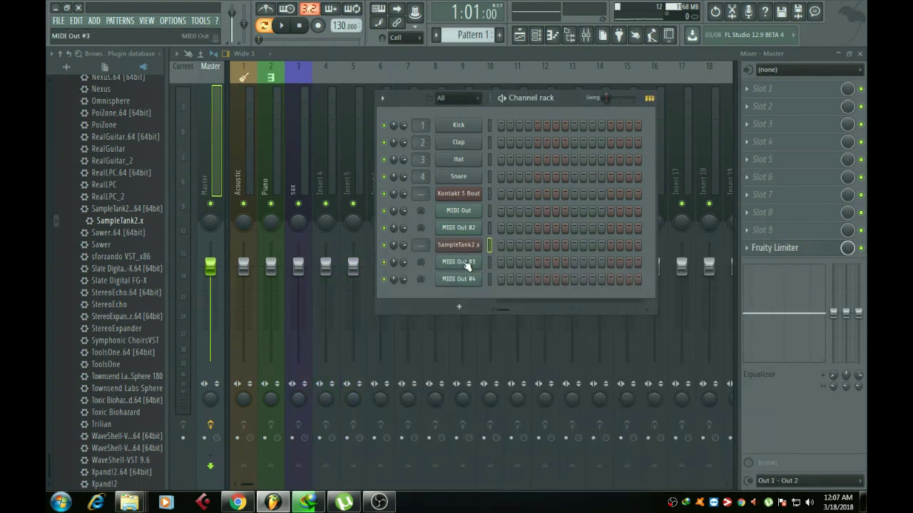
Set MIDI Out #3 to channel 2 and port 1, set MIDI Out #4's channel to 3 along with its port, and close both windows
left_click(464, 262)
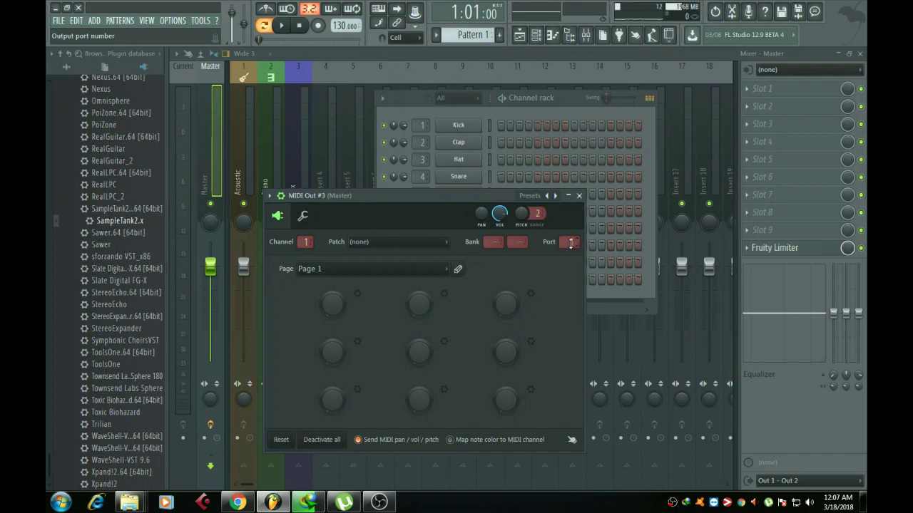
left_click_drag(397, 194, 467, 279)
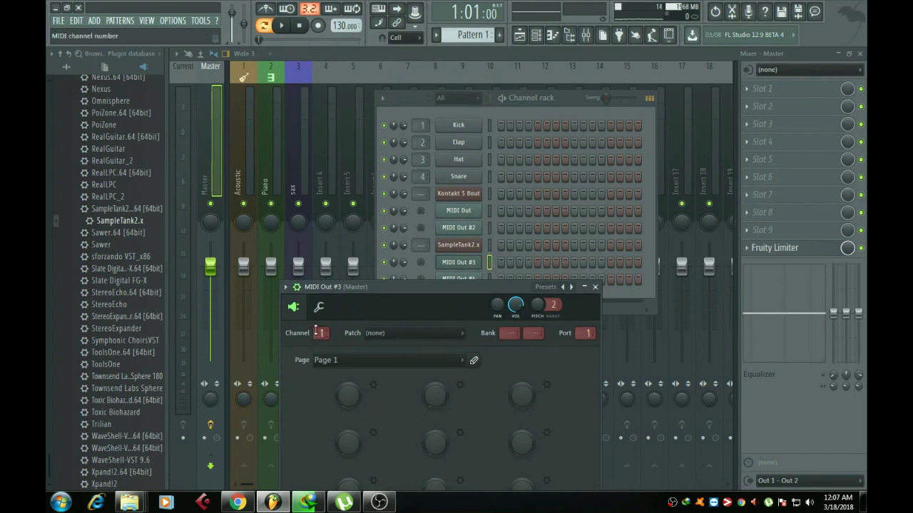
left_click_drag(468, 285, 413, 312)
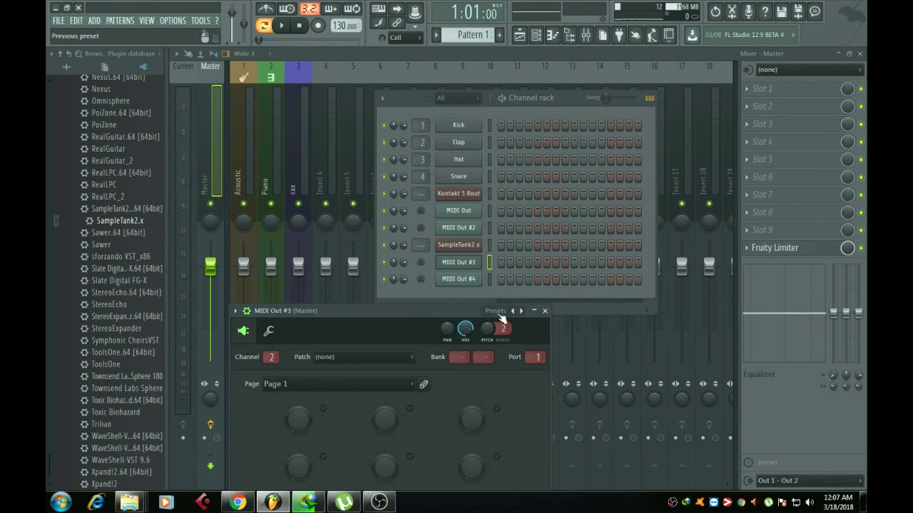
left_click(550, 312)
left_click(476, 282)
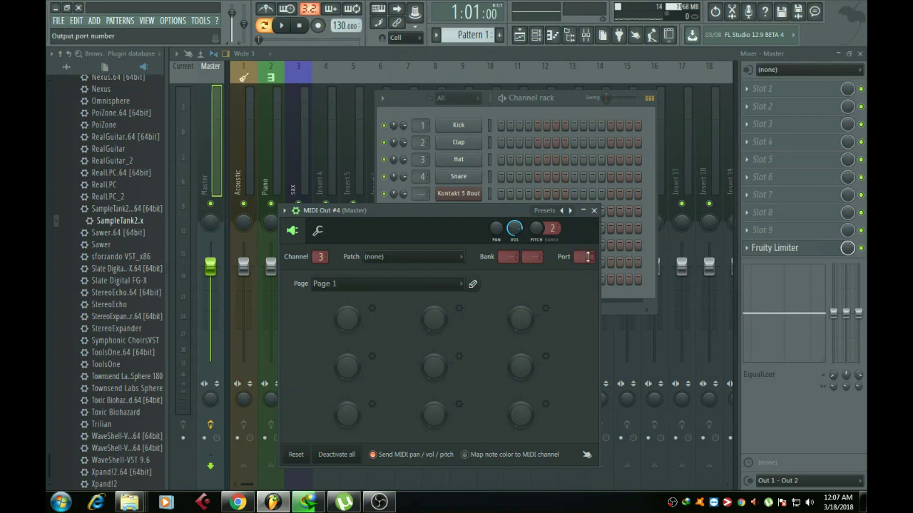
left_click(594, 211)
Play the SampleTank2.x, MIDI Out #3 and MIDI Out #4 channels to check which mixer tracks receive their sound
left_click(488, 245)
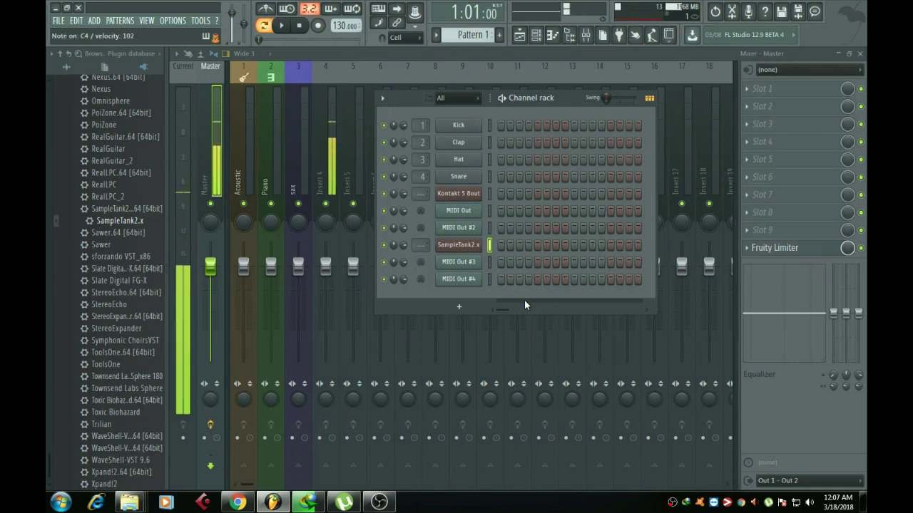
left_click(489, 263)
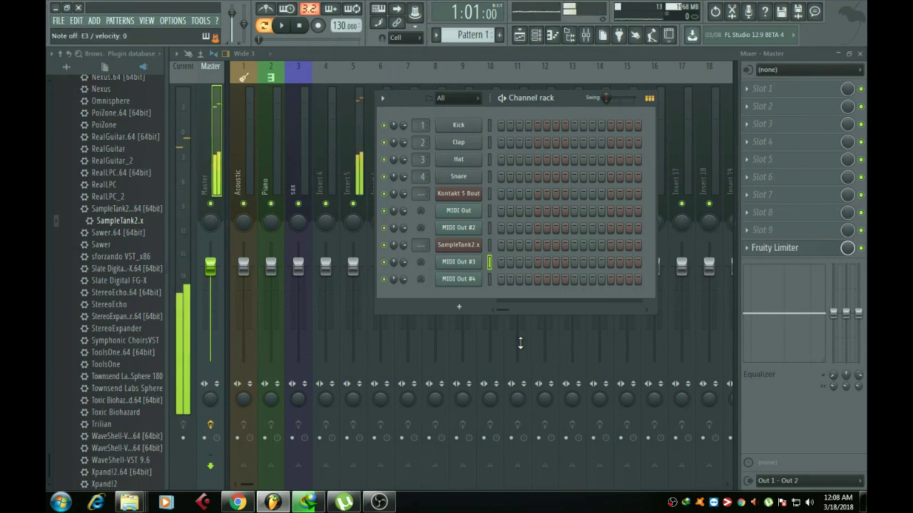
left_click(489, 280)
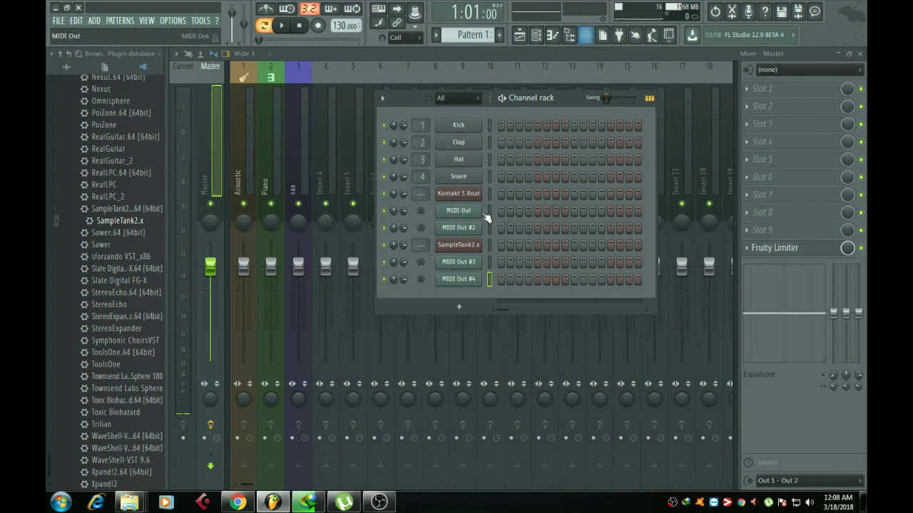
Show the mixer and channel rack again, move the rack aside, and replay the SampleTank channels to recheck the mixer meters
left_click(586, 35)
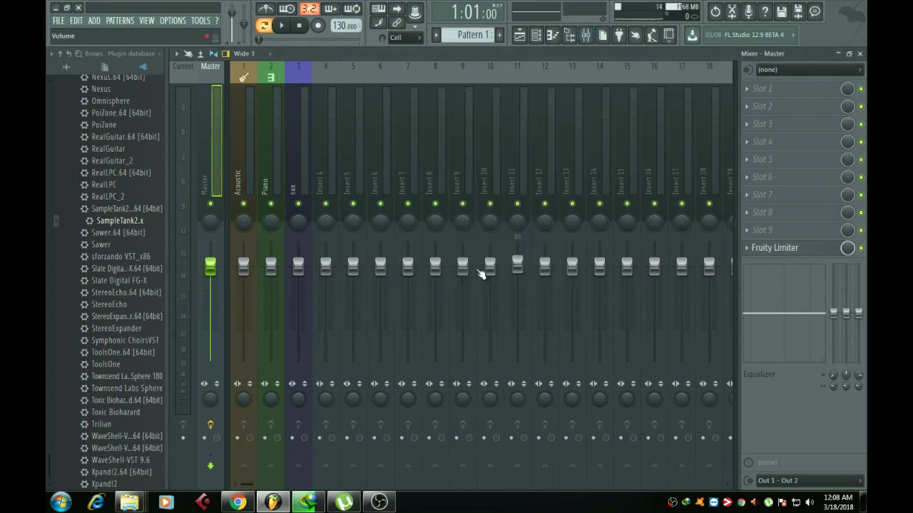
left_click(536, 36)
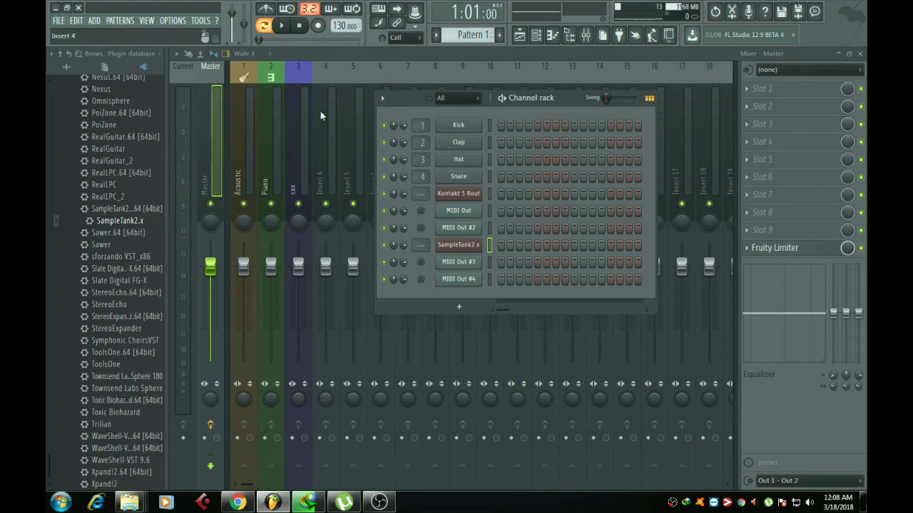
left_click(489, 262)
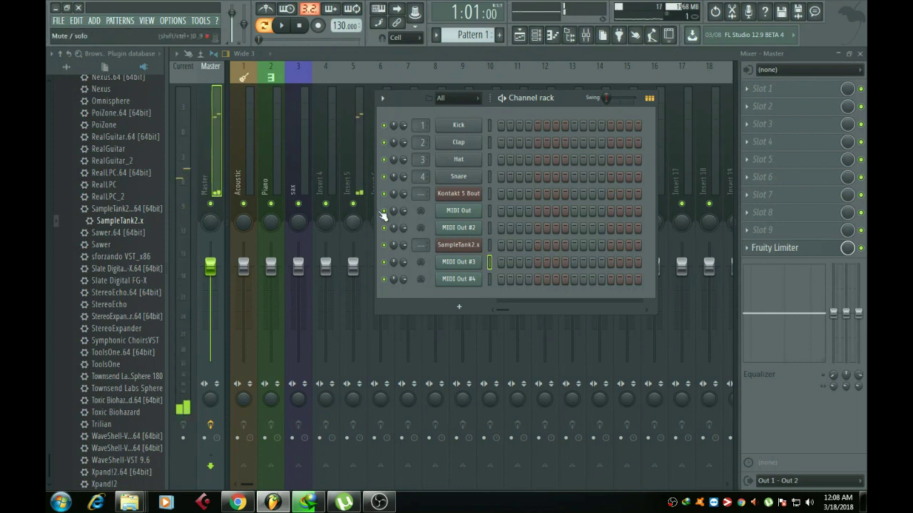
left_click_drag(569, 100, 664, 100)
left_click(583, 279)
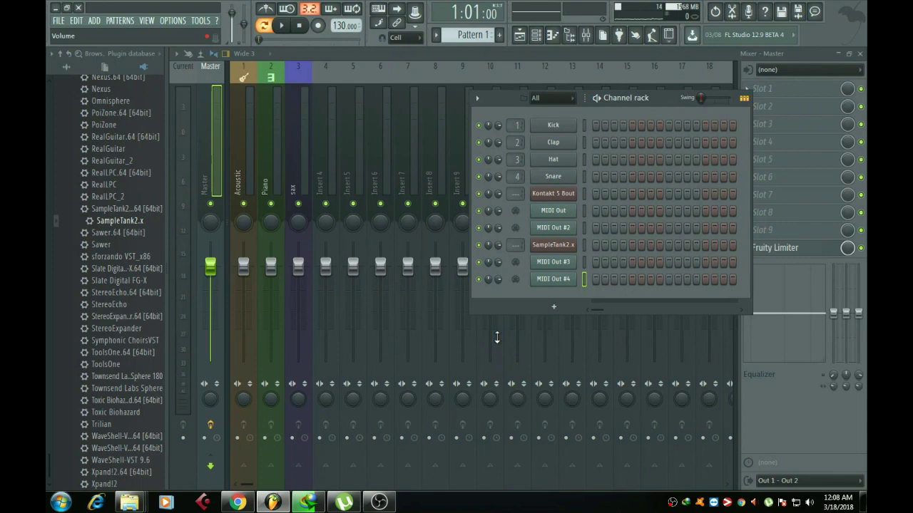
Select the SampleTank2.x channel, and name mixer track Insert 4 with the Bass preset name, colour and icon
left_click(583, 244)
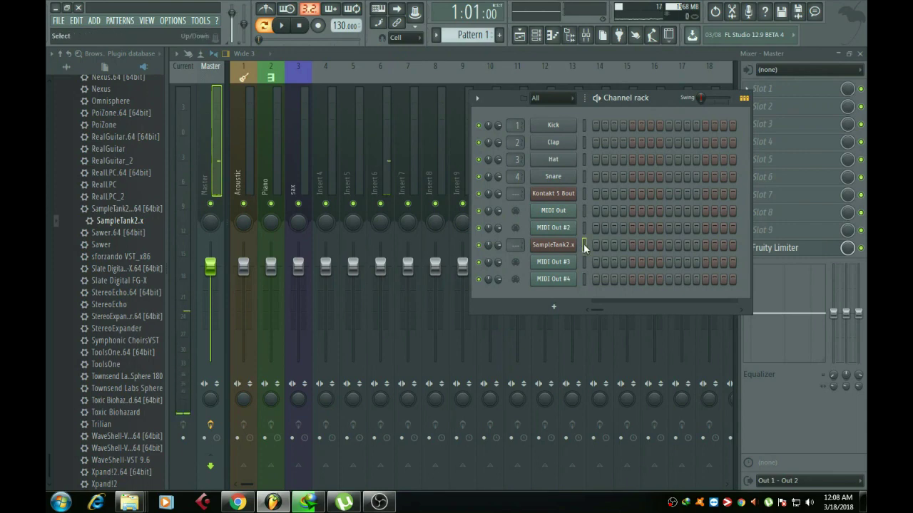
left_click(321, 169)
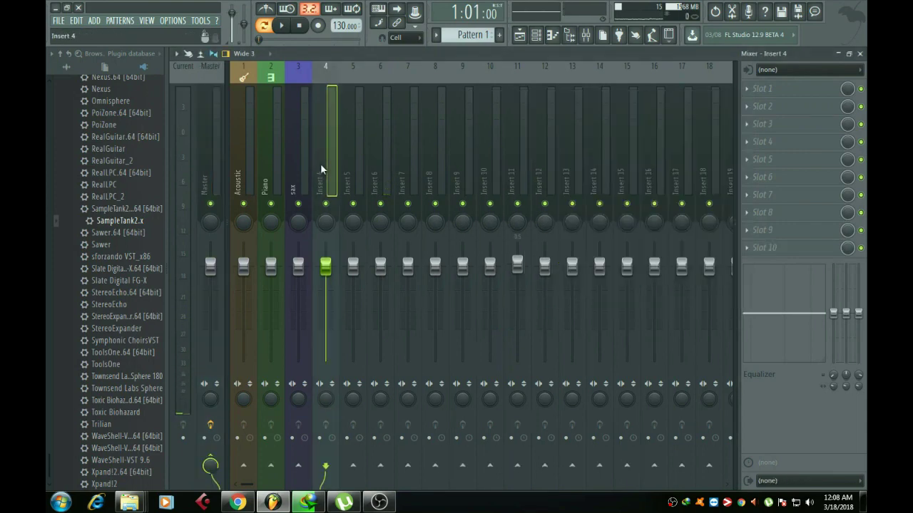
right_click(321, 163)
left_click(392, 65)
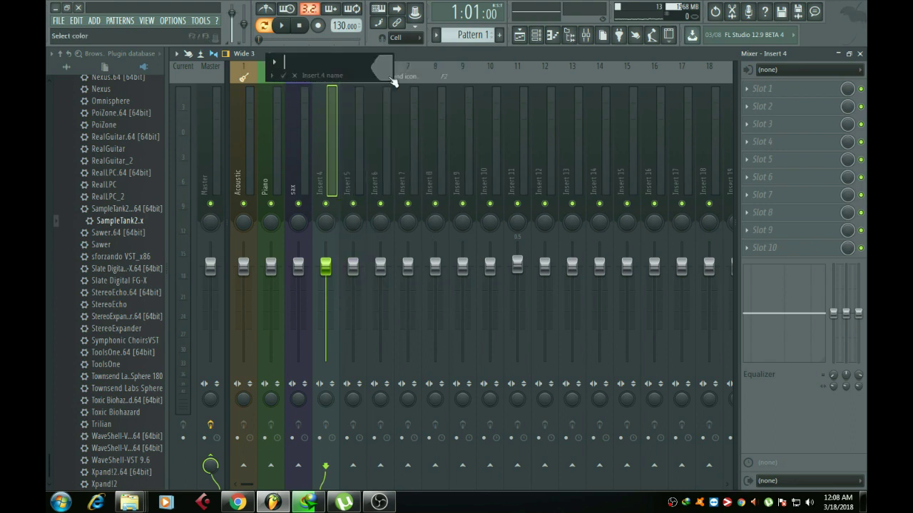
left_click(271, 75)
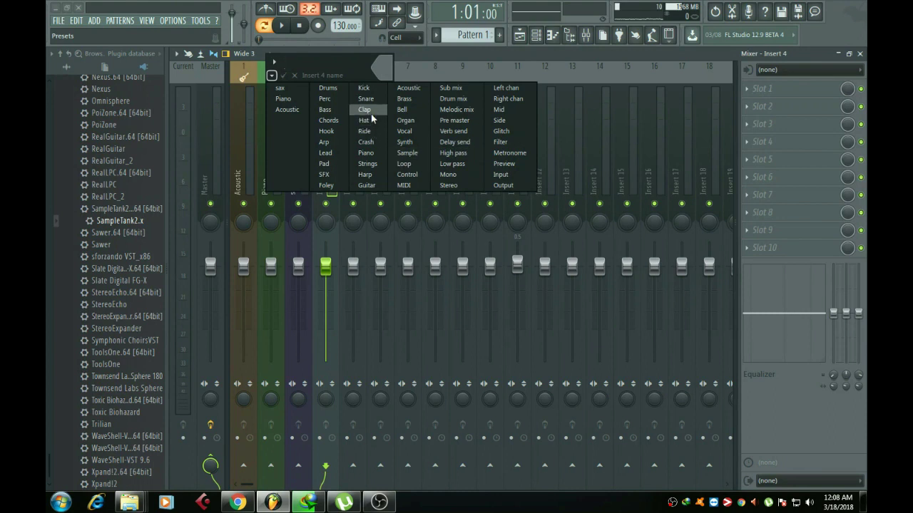
left_click(332, 112)
Apply the Drums preset name, colour and icon to mixer track Insert 5
left_click(353, 138)
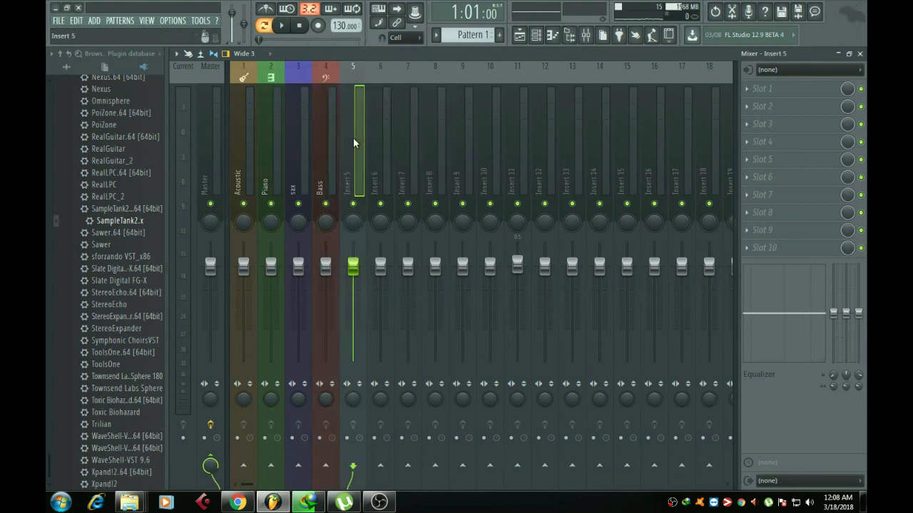
right_click(362, 66)
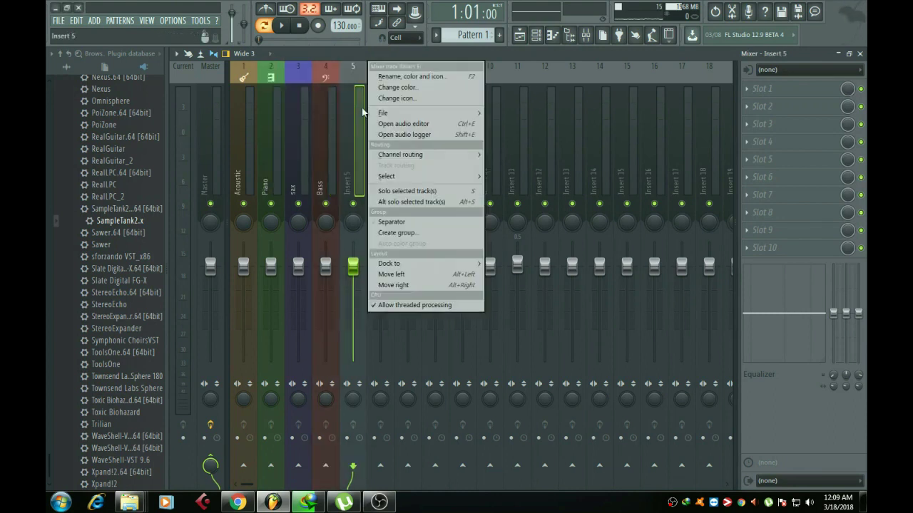
left_click(397, 76)
left_click(276, 77)
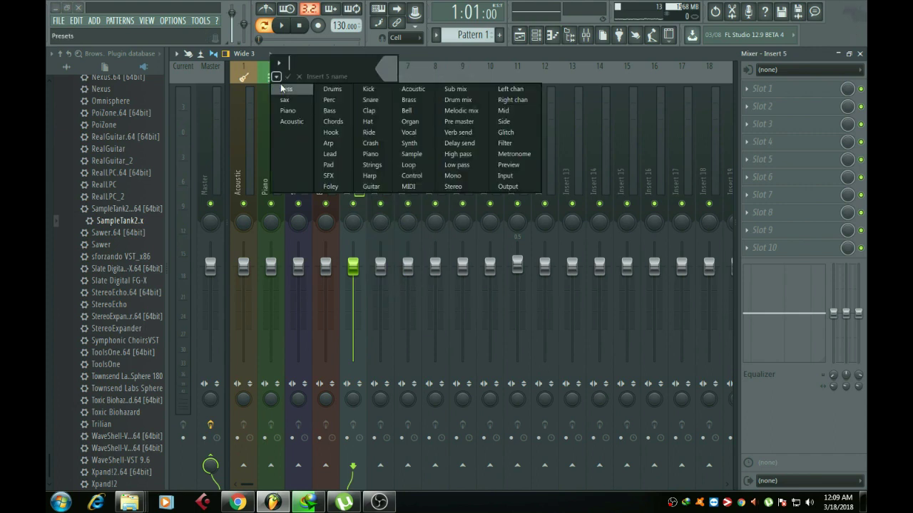
left_click(332, 88)
Rename mixer track Insert 6 to "cello" and give it a yellow-green colour
left_click(379, 128)
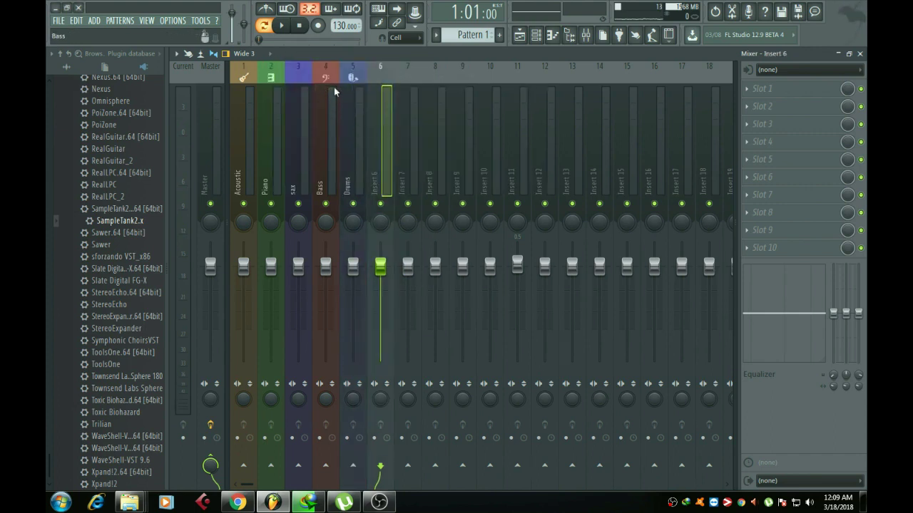
right_click(384, 78)
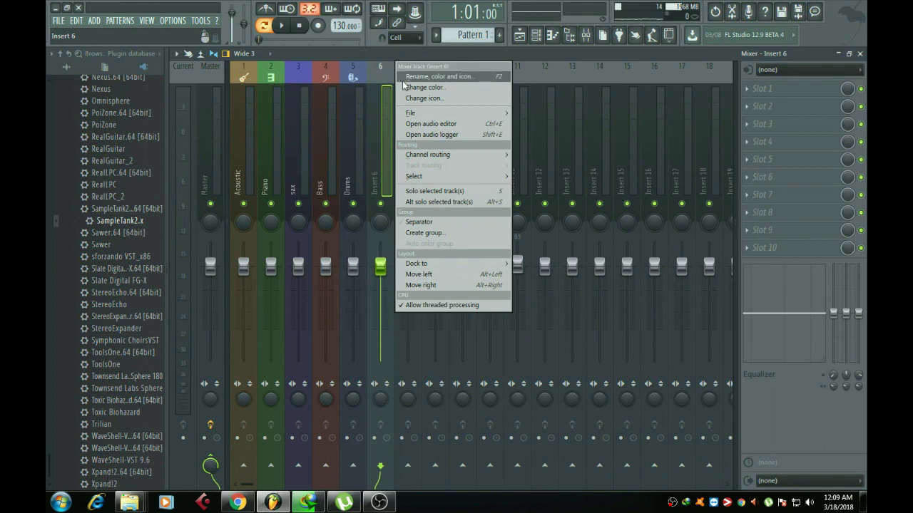
left_click(411, 77)
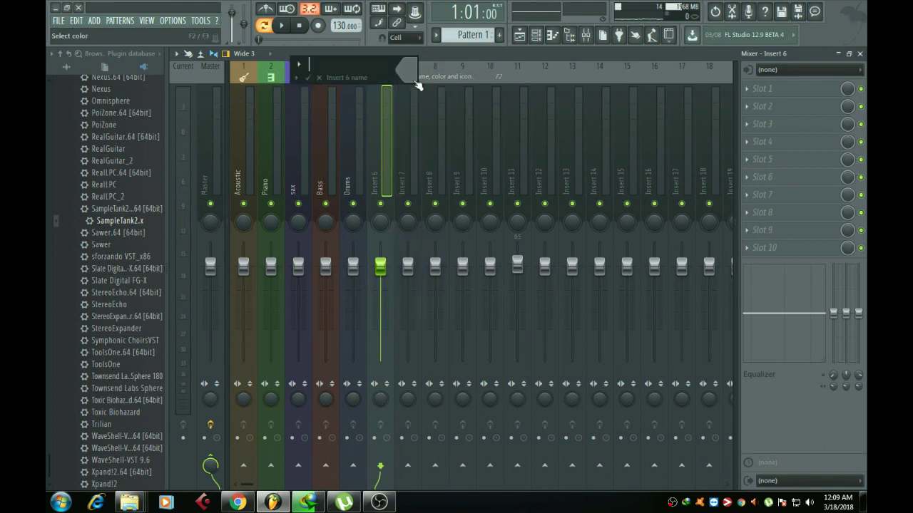
left_click(297, 78)
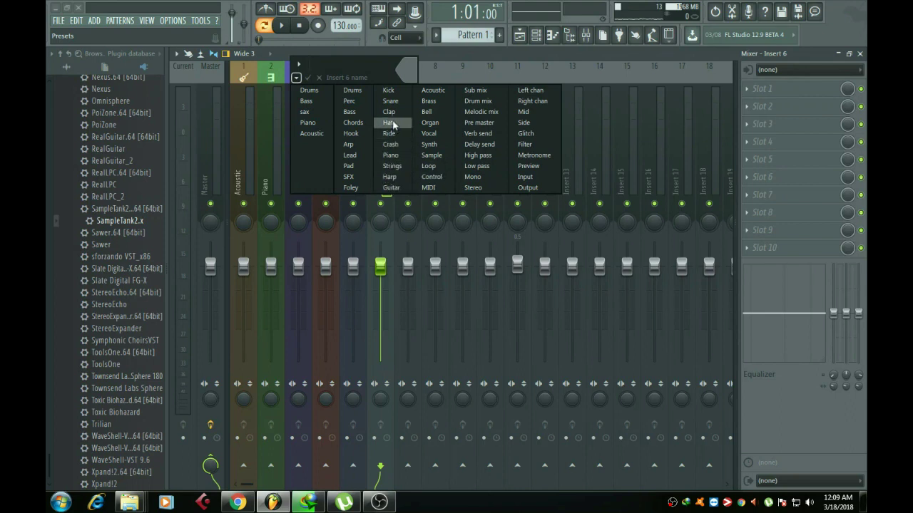
left_click(413, 75)
left_click(331, 63)
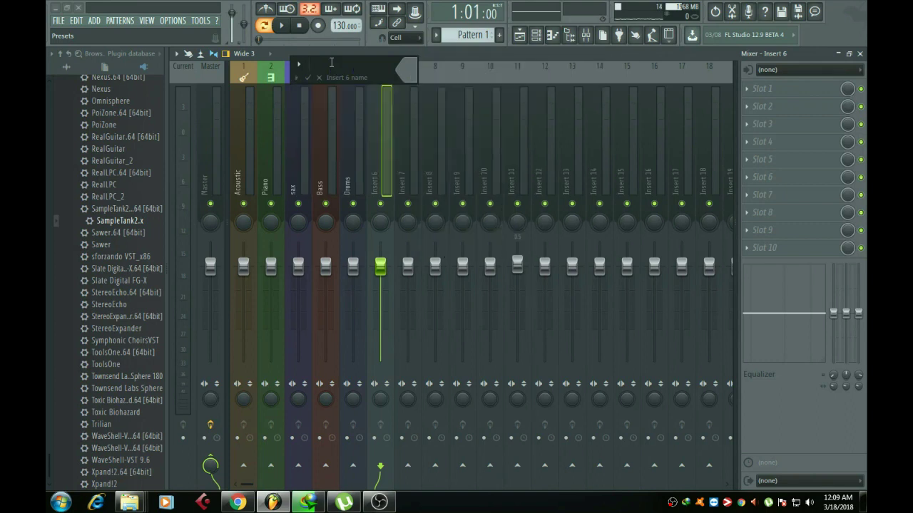
type("cello")
left_click(410, 76)
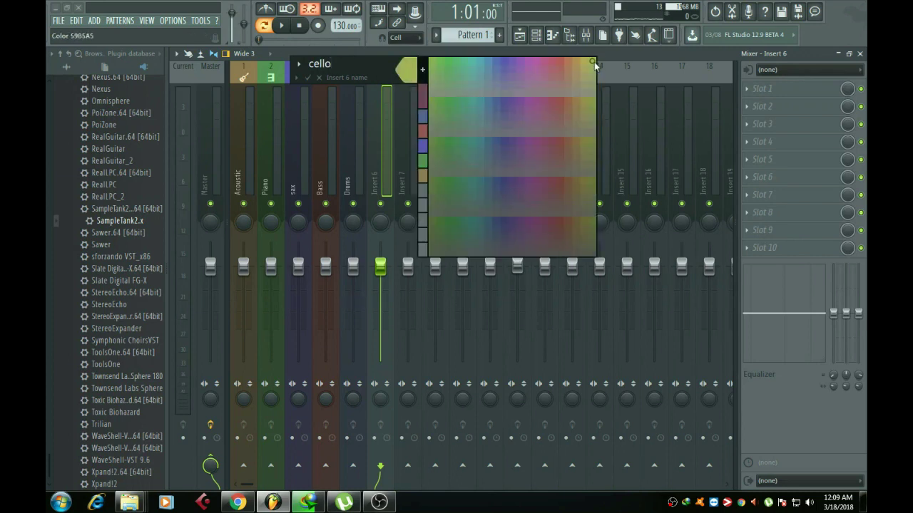
key("Return")
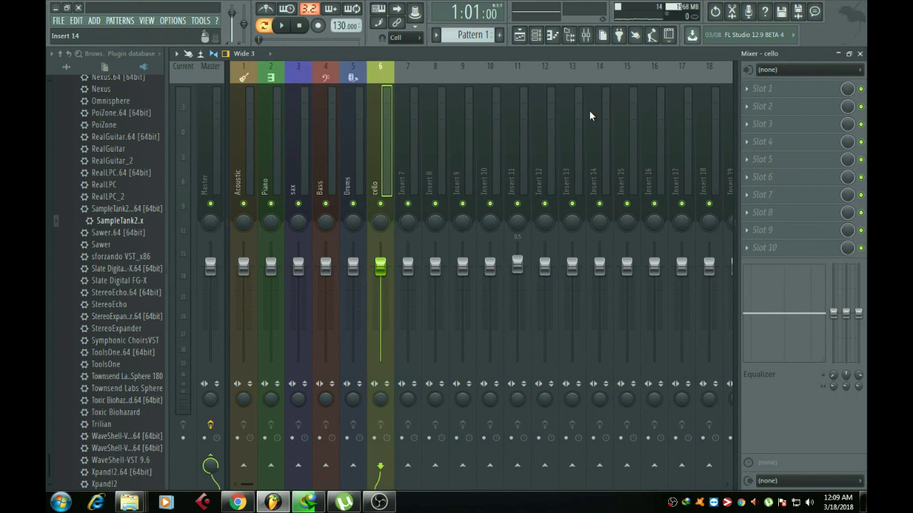
Show the channel rack again and play the Kontakt, SampleTank and MIDI Out channels to check the named mixer tracks' meters
left_click(536, 34)
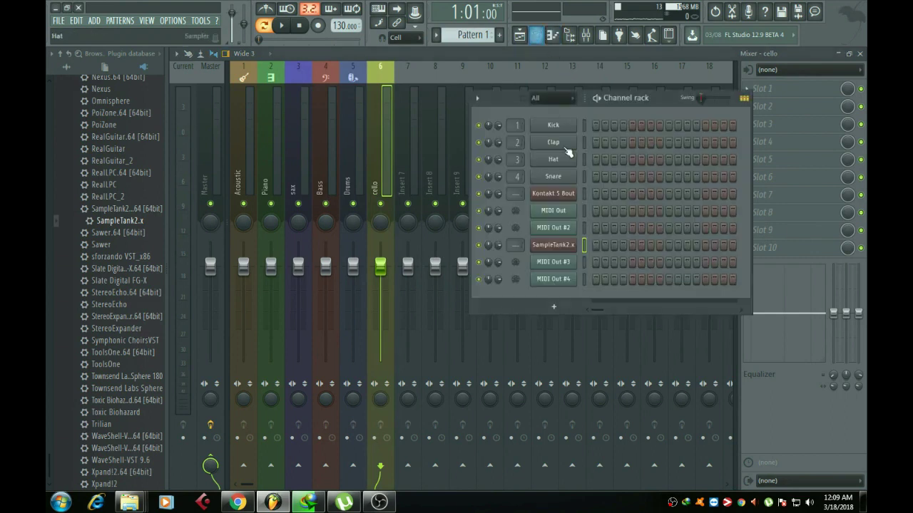
left_click(584, 195)
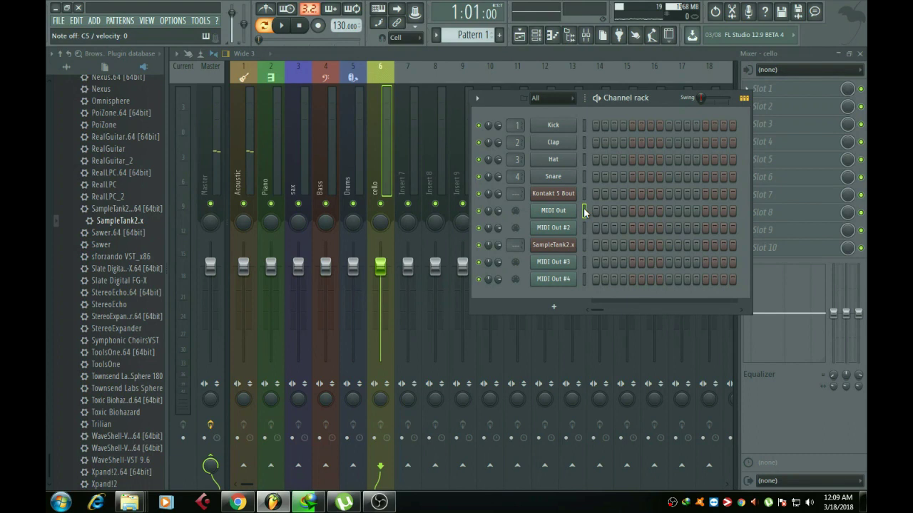
left_click(583, 228)
left_click(583, 244)
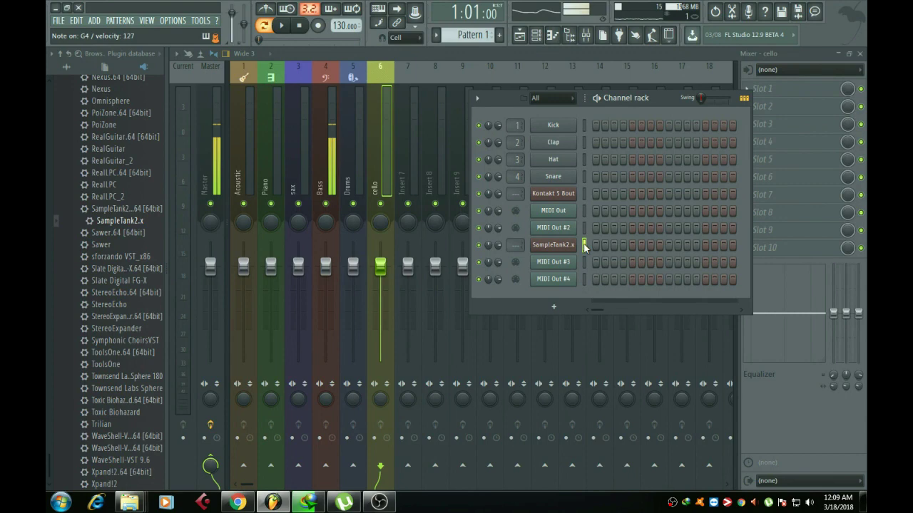
left_click(583, 279)
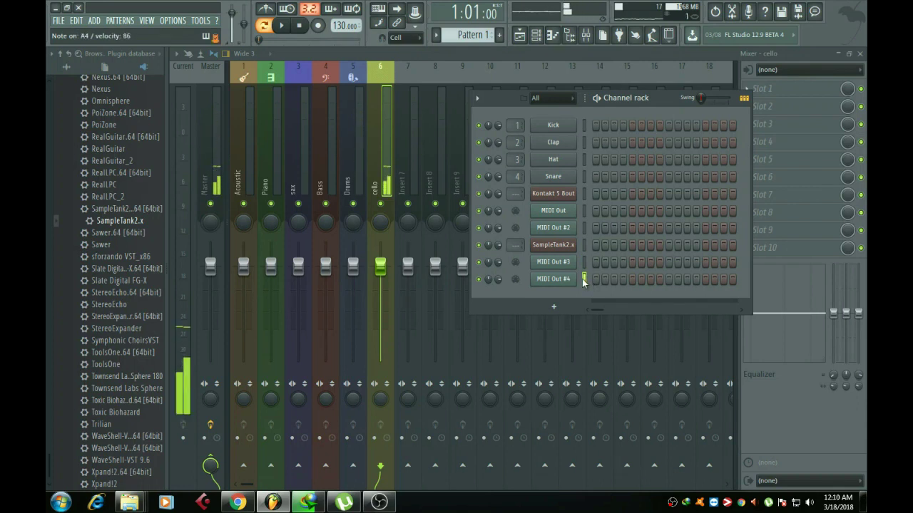